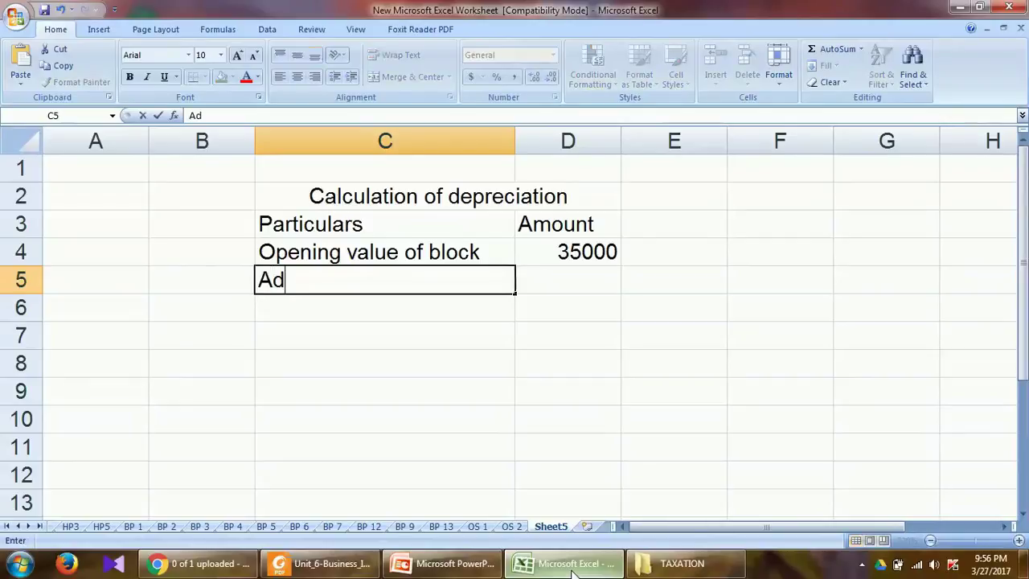
Step: Enter 'Add assets purchased', then a '5th april' line with an amount of 13000
type("ets pur")
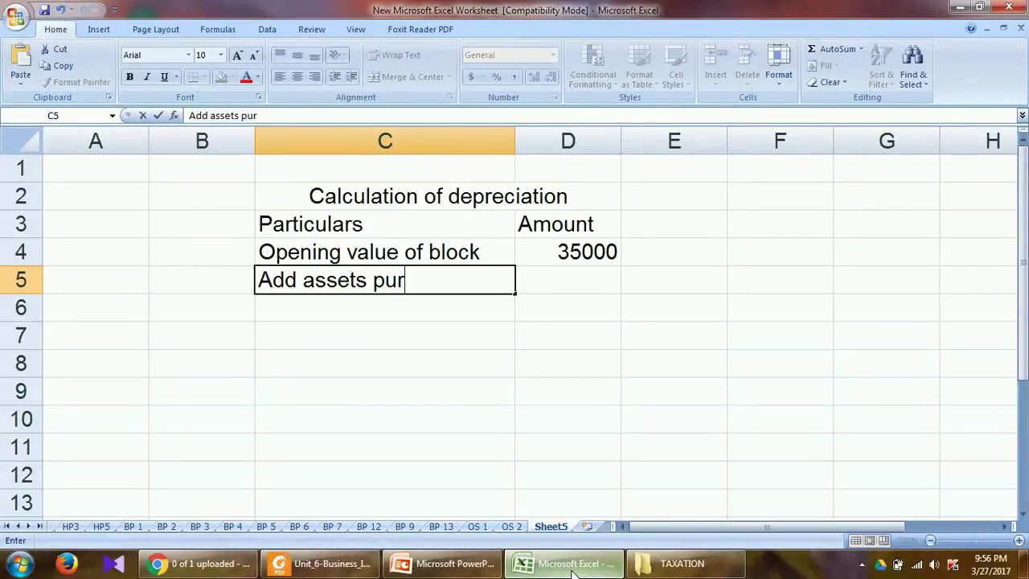
type("chased")
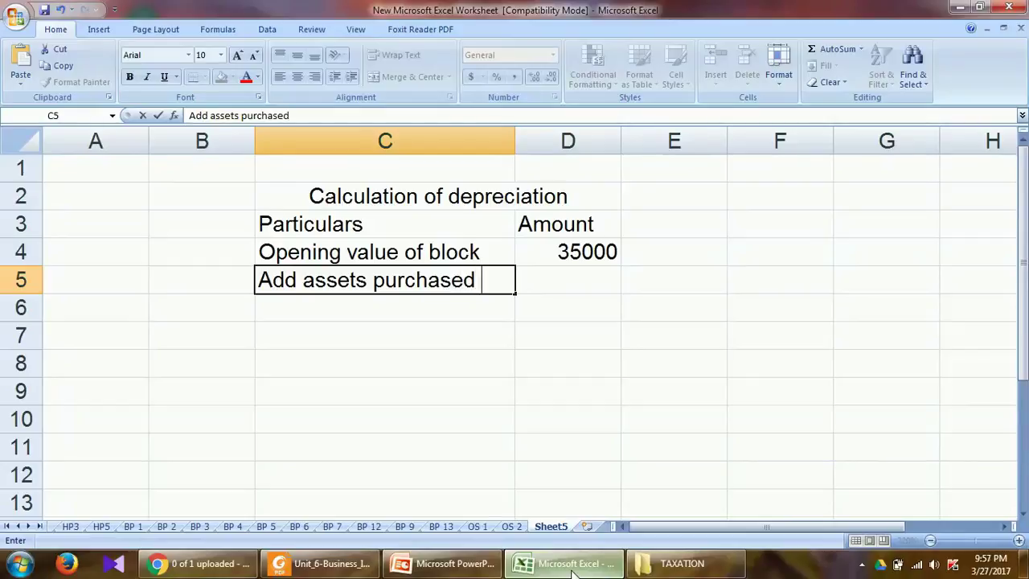
key("Return")
type("5th april")
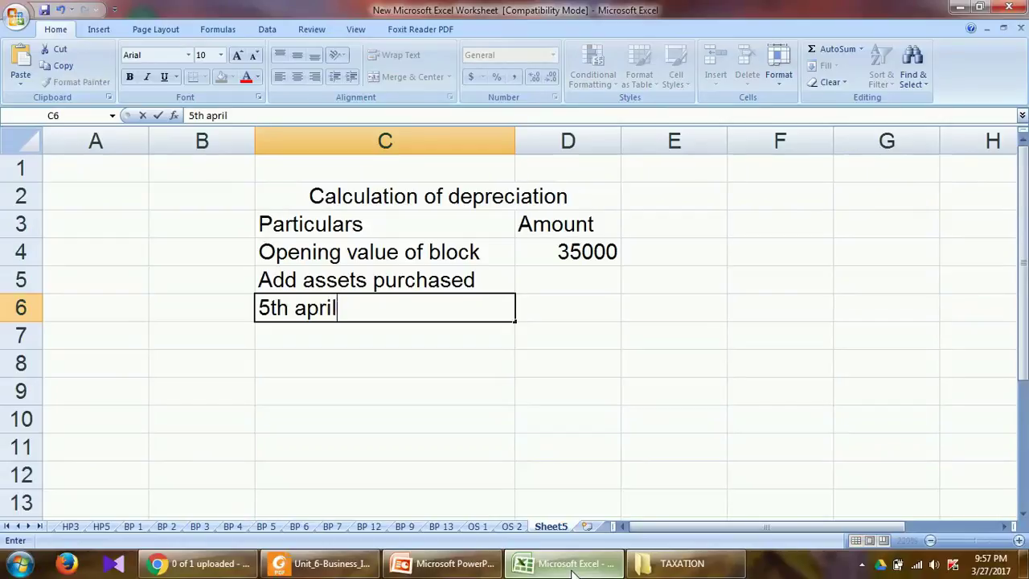
key("Tab")
left_click(573, 563)
left_click(573, 563)
type("13000")
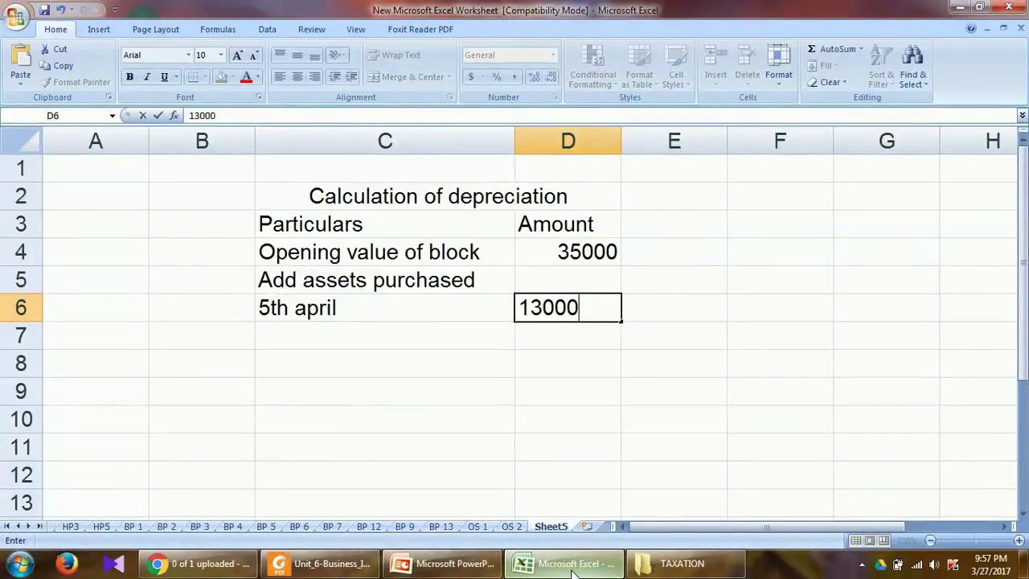
key("Return")
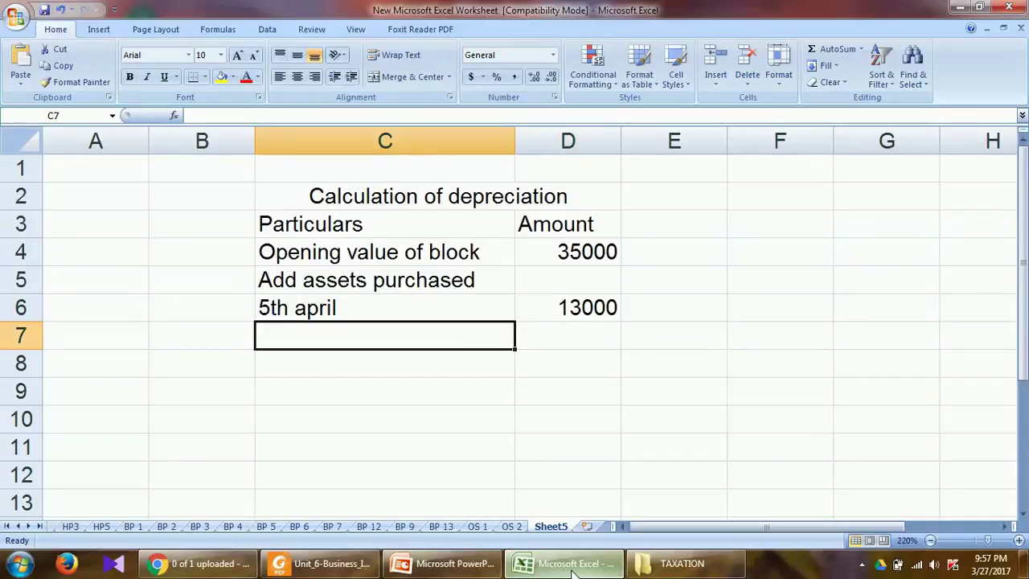
left_click(573, 563)
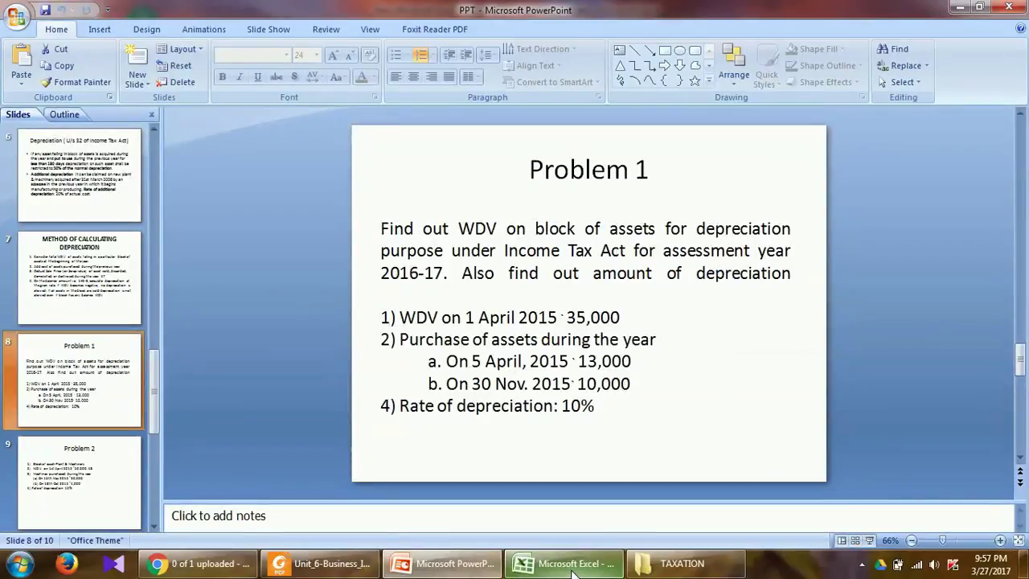
Step: Enter '30 Nov' as the second purchase date in C7
left_click(573, 563)
type("30 nov")
key("Tab")
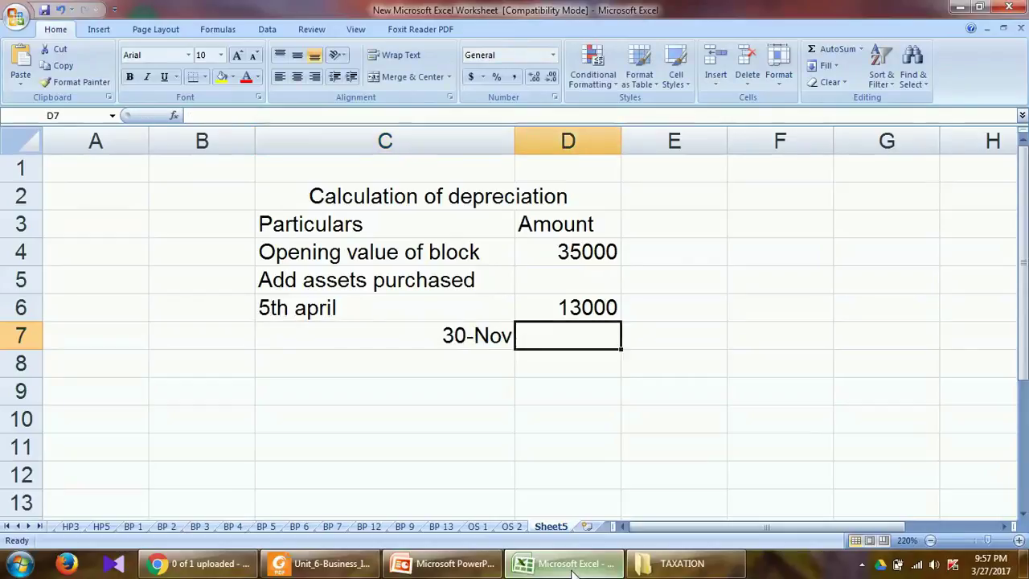
key("alt")
key("Escape")
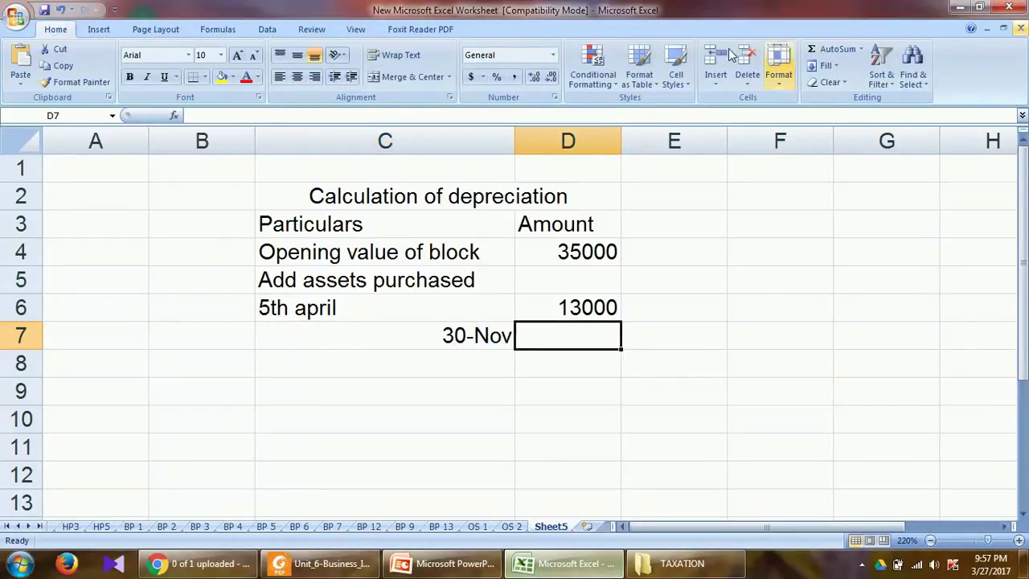
left_click(423, 335)
type("3")
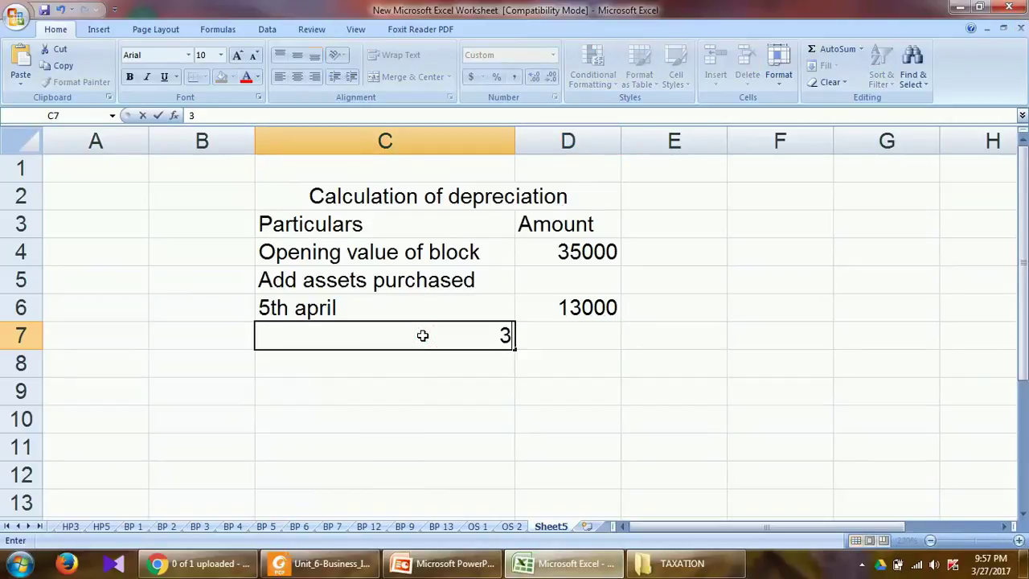
type("0  Nov")
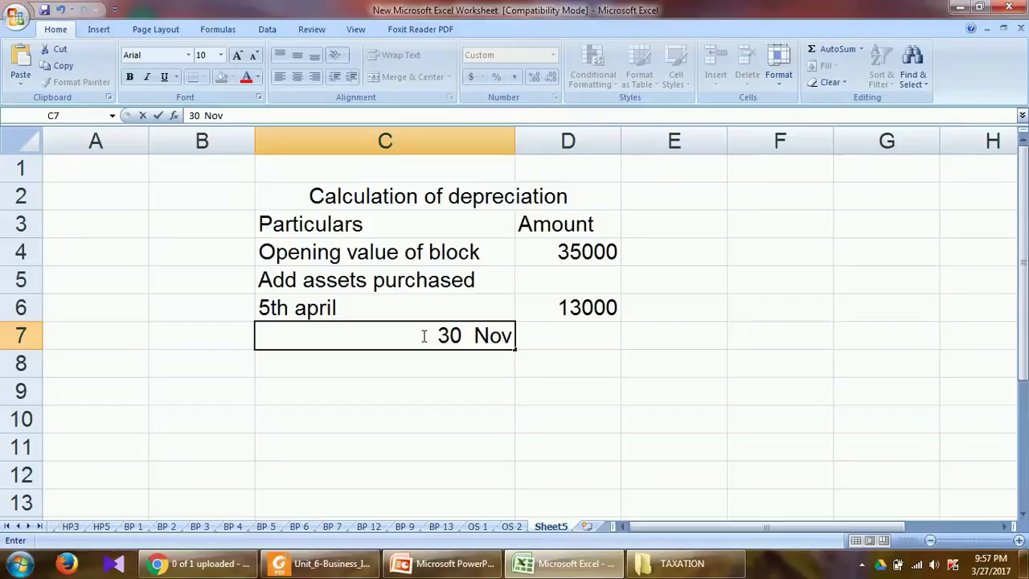
key("Tab")
Step: Left-align the 30-Nov date and check the problem slide for its amount
left_click(423, 336)
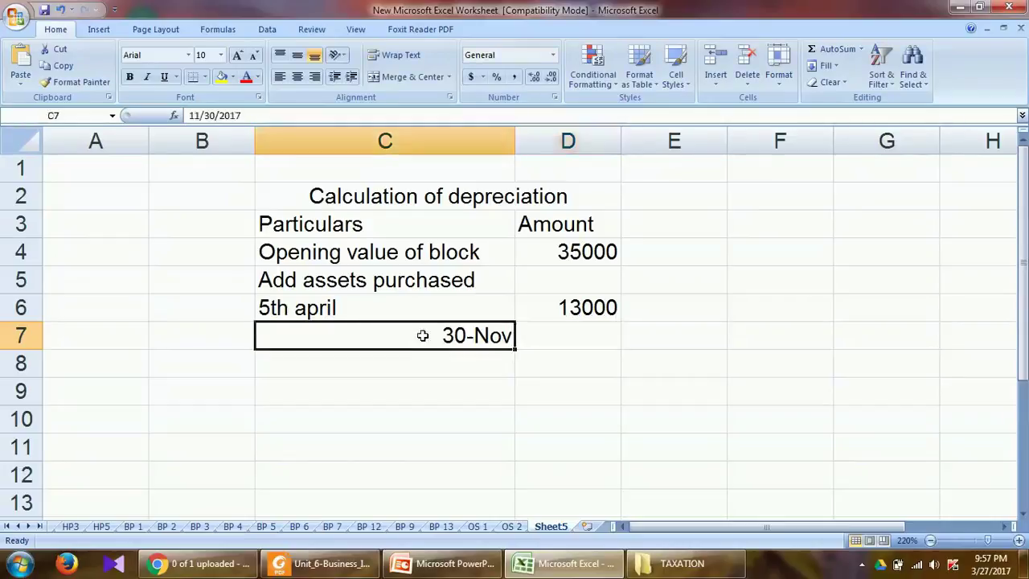
left_click(279, 77)
left_click(592, 337)
key("alt+Tab")
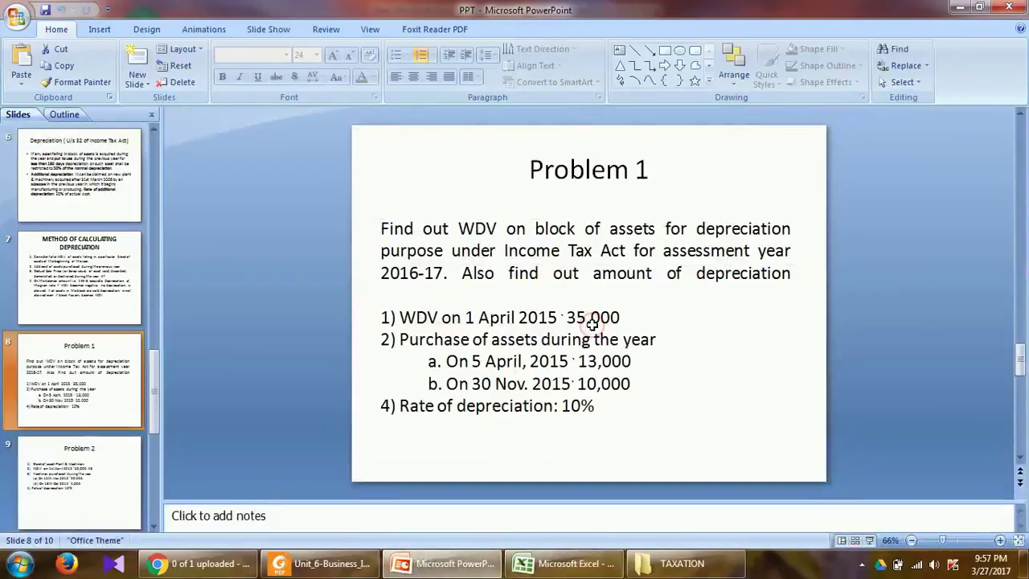
key("alt+Tab")
Step: Enter 10000 for the 30-Nov purchase and AutoSum the amounts to a 58000 total
type("1")
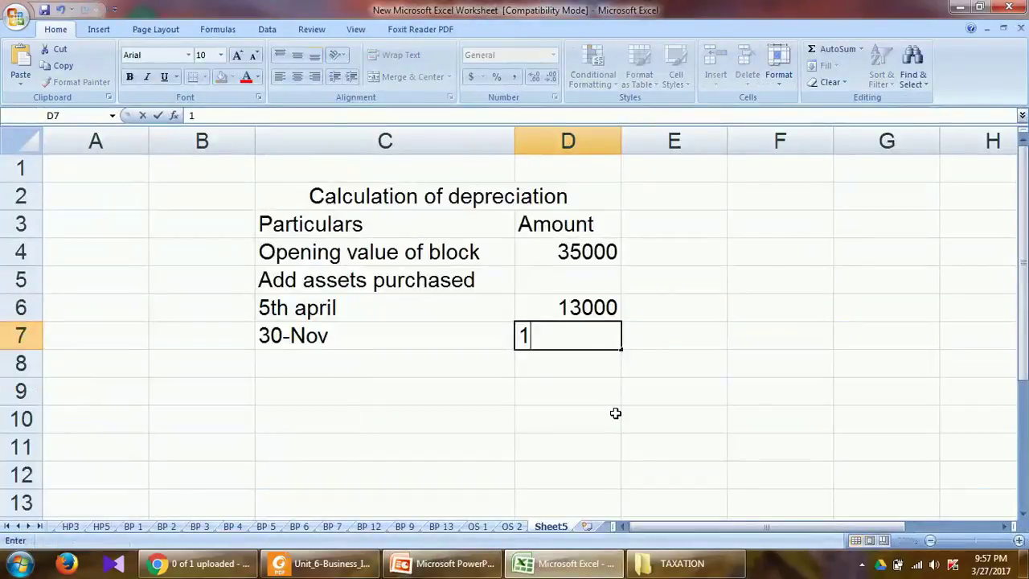
type("0000")
key("Return")
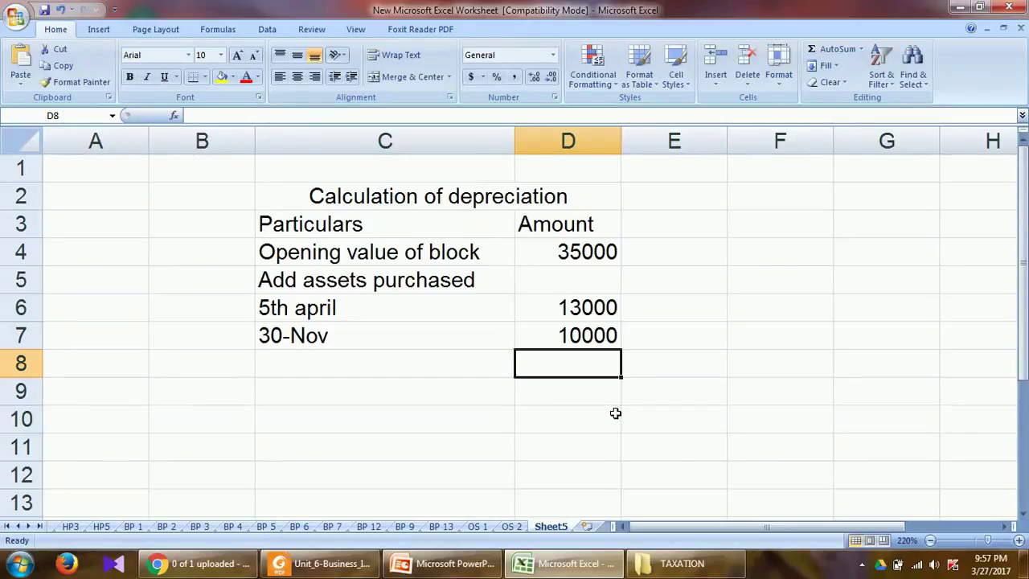
left_click_drag(598, 365, 602, 249)
left_click(847, 47)
left_click(732, 366)
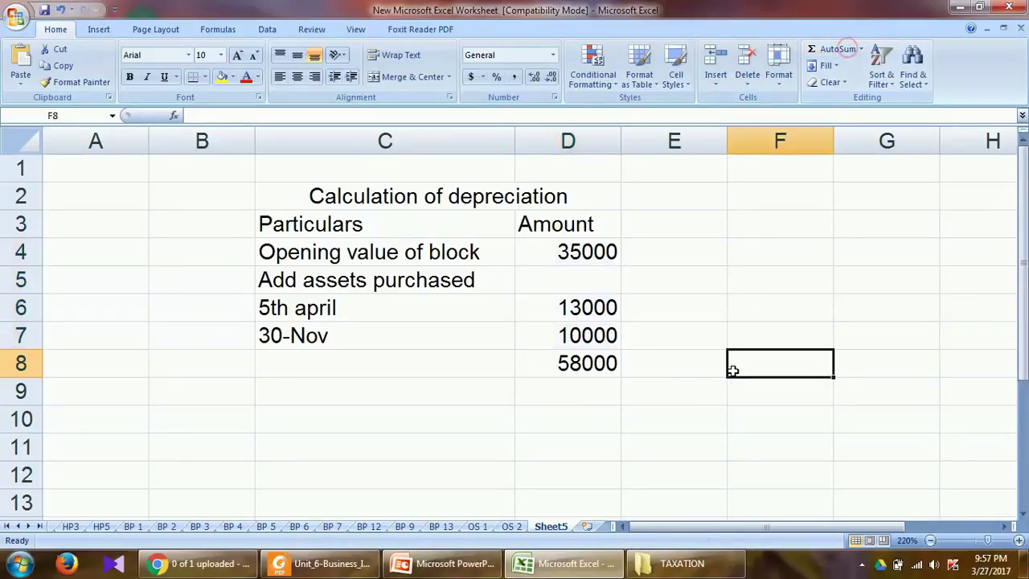
left_click(442, 361)
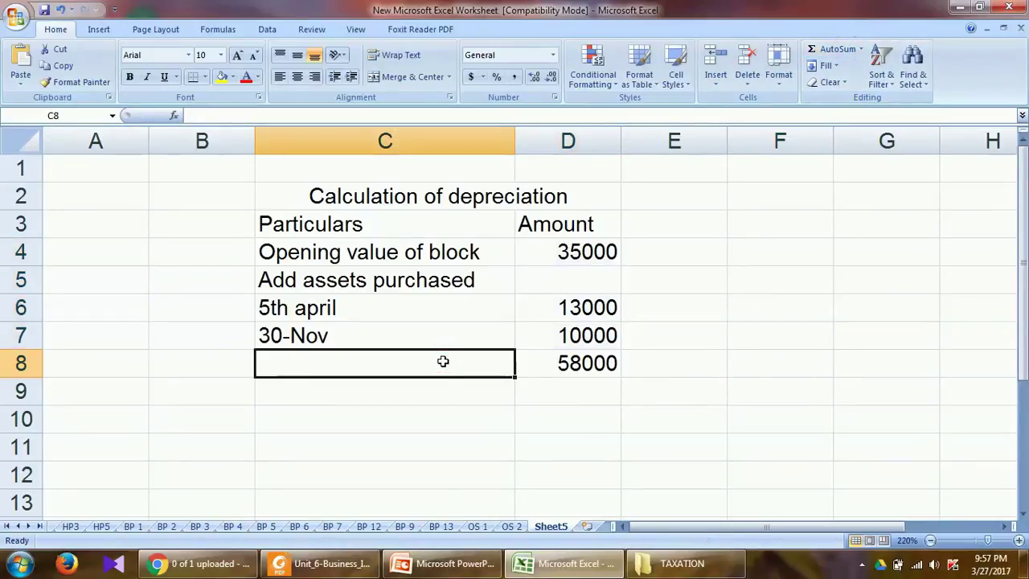
left_click(428, 395)
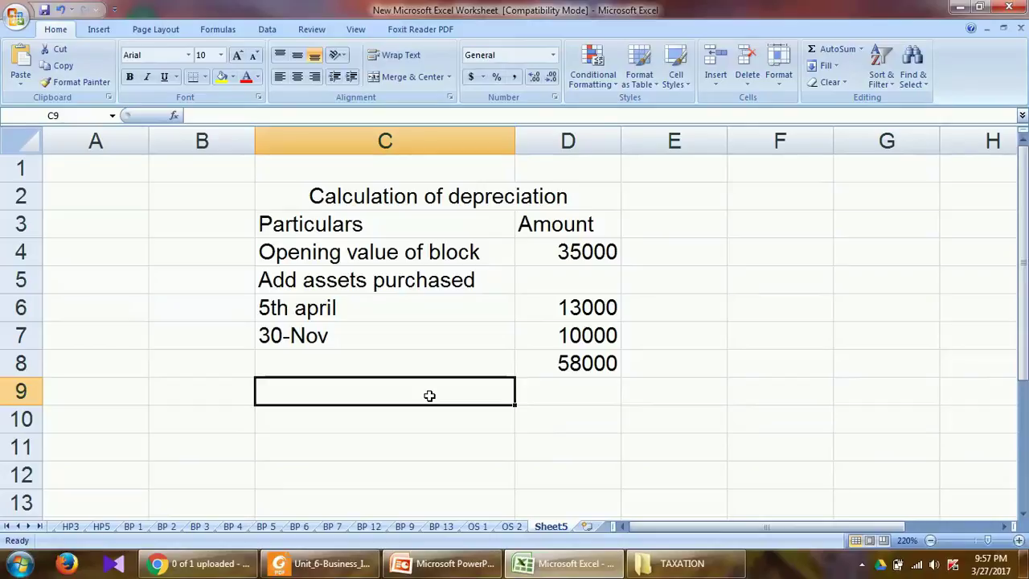
Step: Type 'Less deprecaition @ 10%' in C9 and widen column C to fit it
type("Less deprecaition @ 10%")
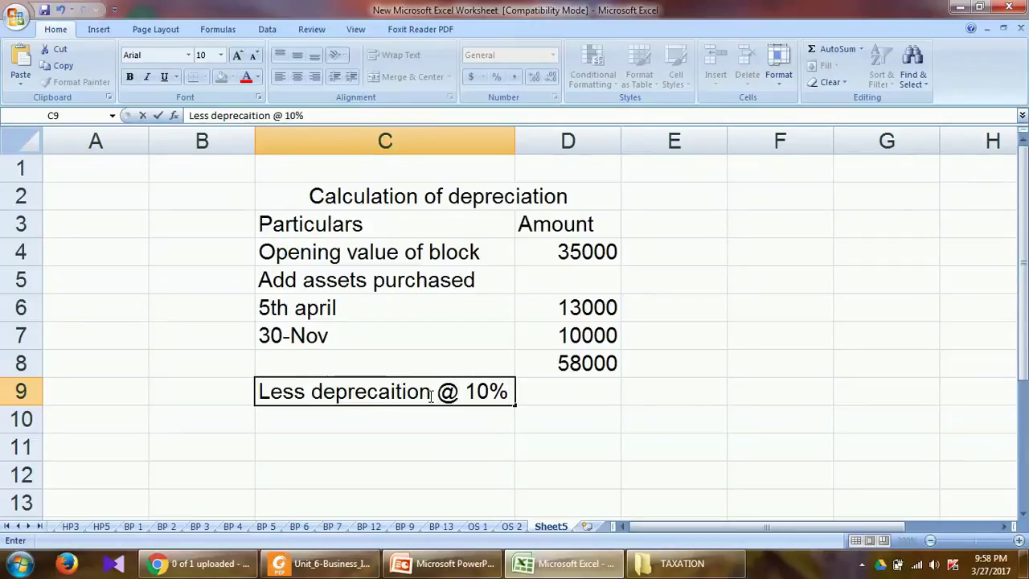
left_click(505, 144)
left_click_drag(513, 142, 601, 142)
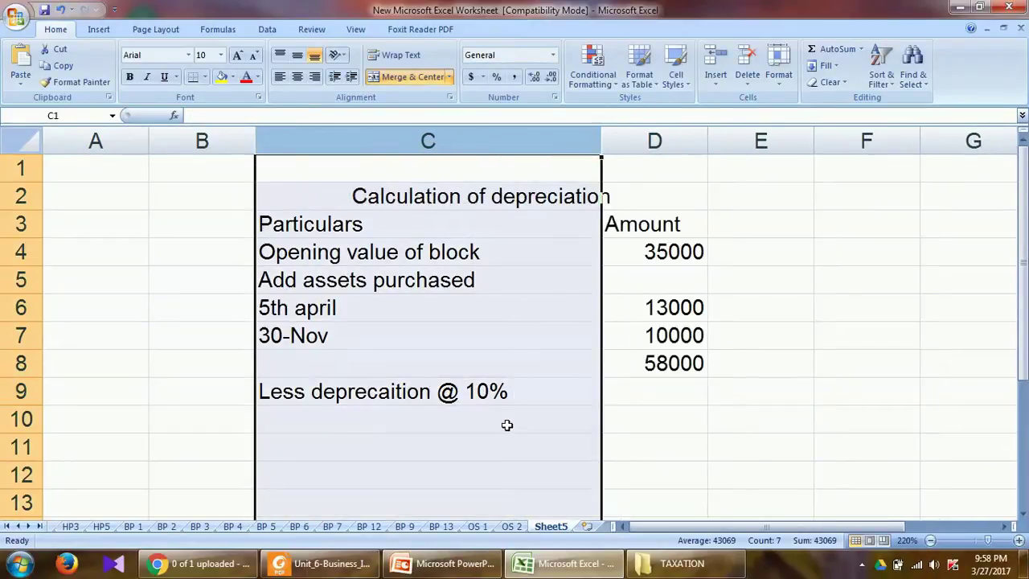
left_click(652, 398)
Step: Label C10 'original asset ( 35000*10%)' and insert an empty column before the amounts
left_click(357, 422)
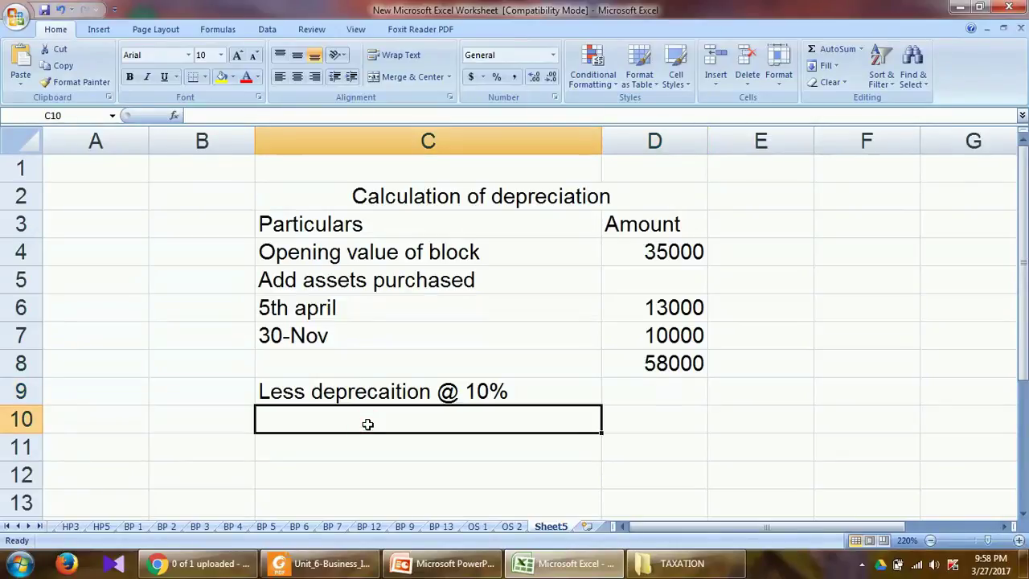
type("ori")
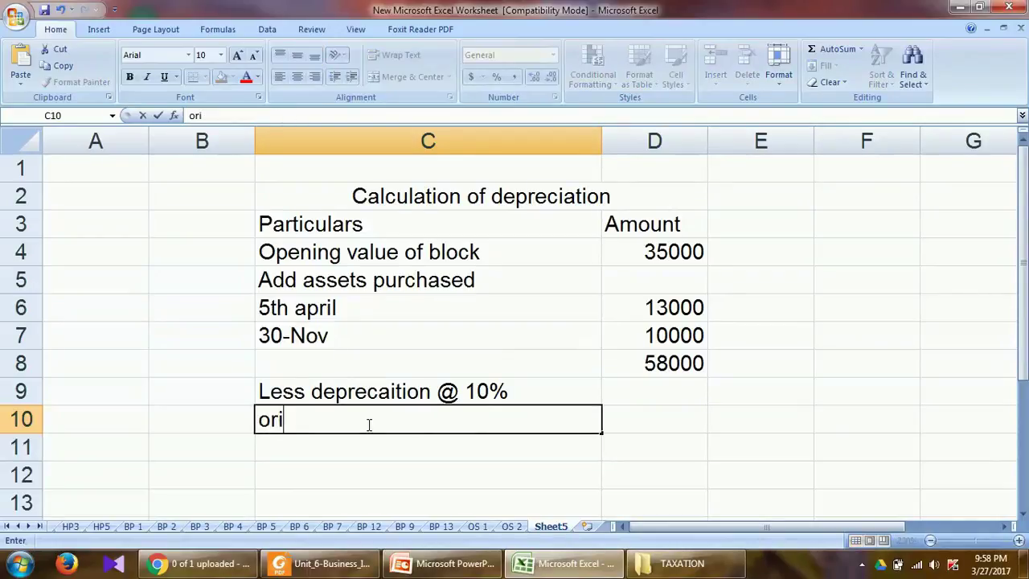
type("ginal a")
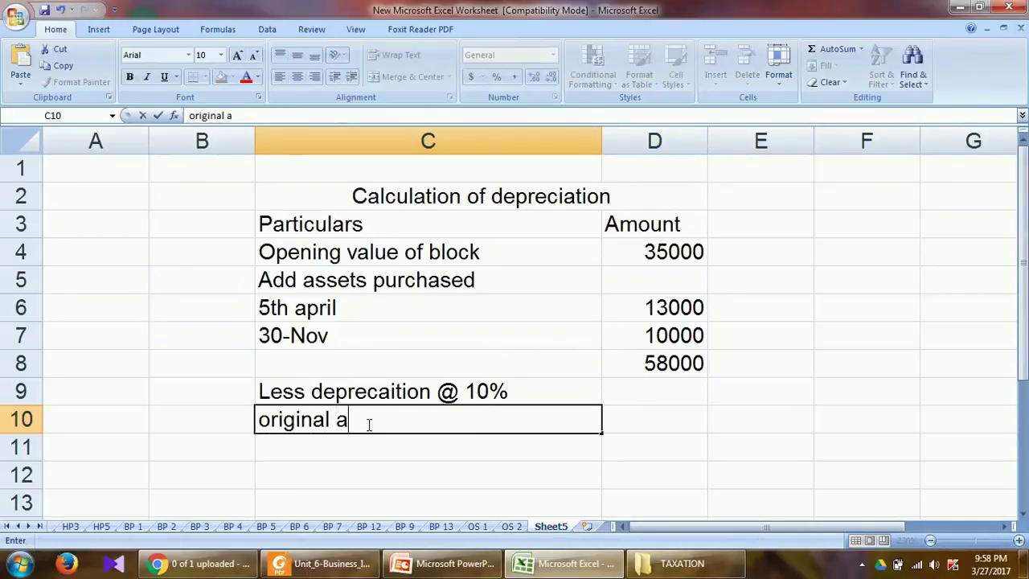
type("sset ( 3")
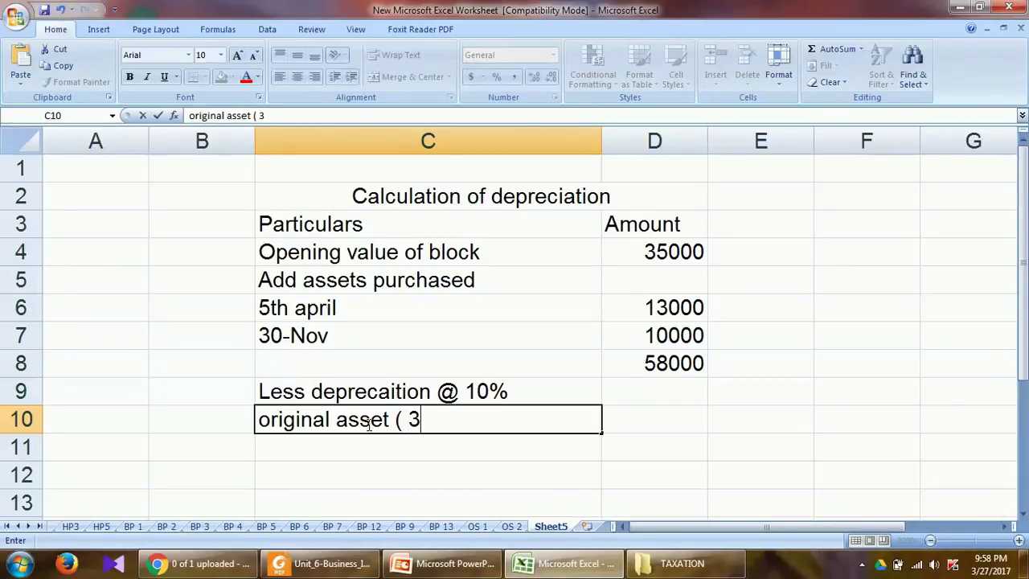
type("5000")
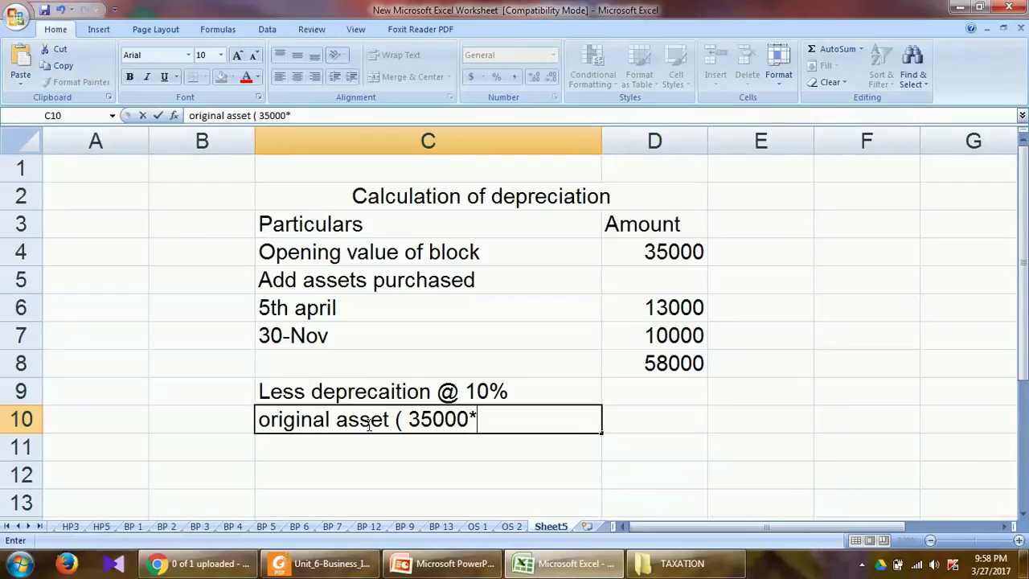
type("*10")
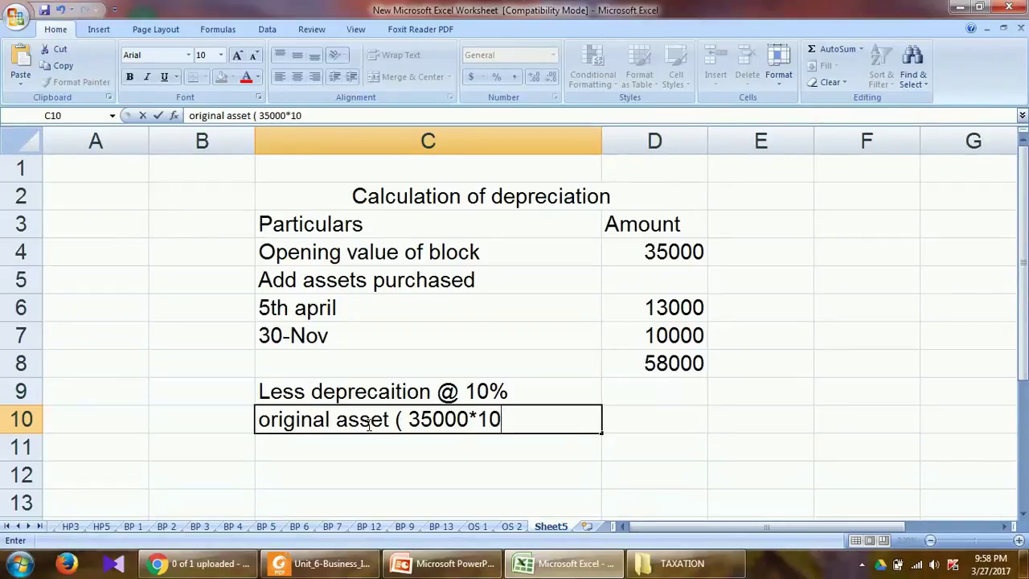
type("%")
right_click(620, 137)
left_click(656, 216)
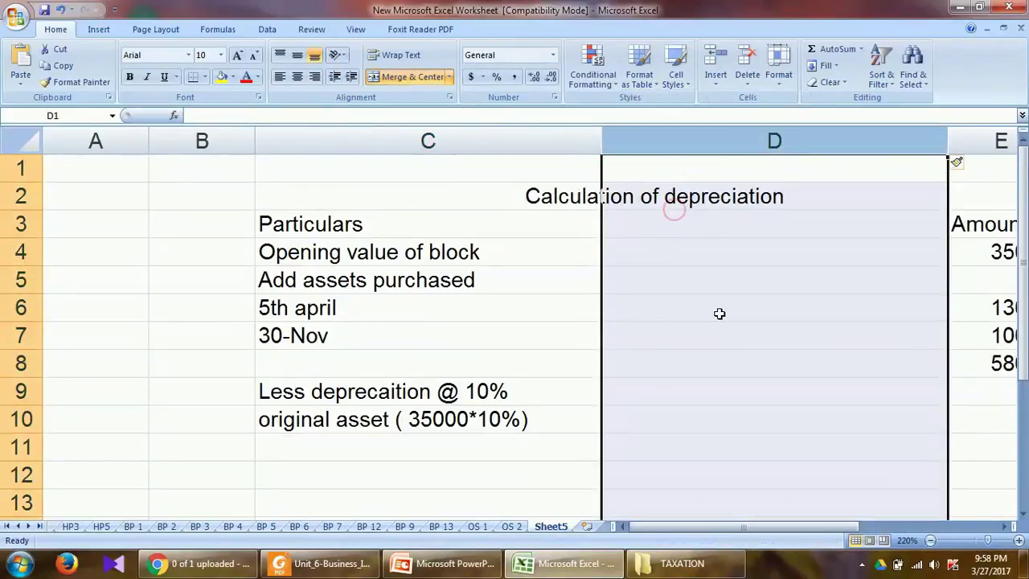
Step: Narrow the new column D and enter 3500 depreciation in D10
left_click_drag(948, 141, 712, 241)
left_click(639, 406)
left_click(641, 422)
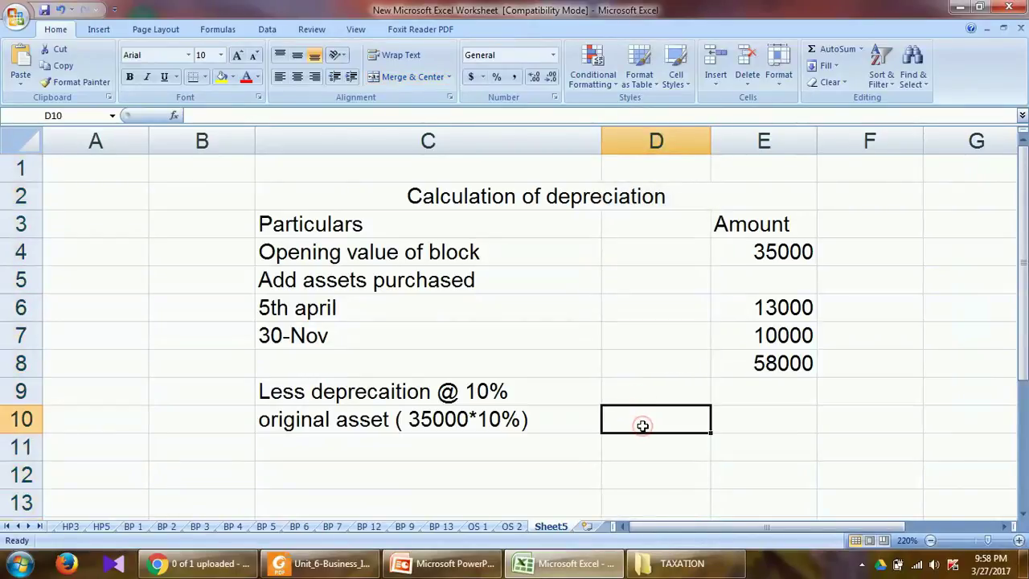
type("3520")
key("BackSpace")
key("BackSpace")
type("00")
key("Return")
key("Left")
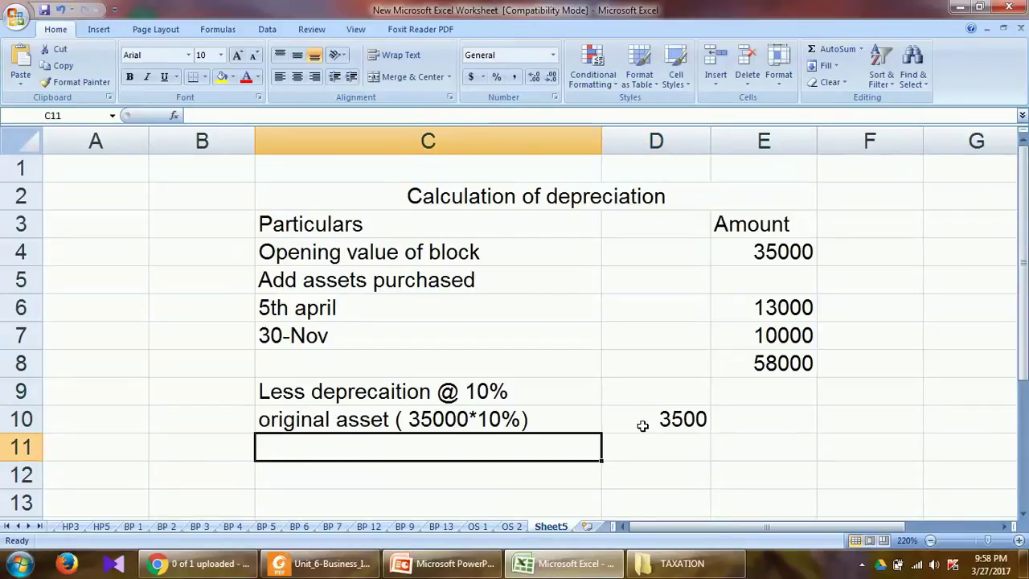
Step: Add the line '5th april ( 13000*10%)' with 1300 depreciation in row 11
left_click(386, 314)
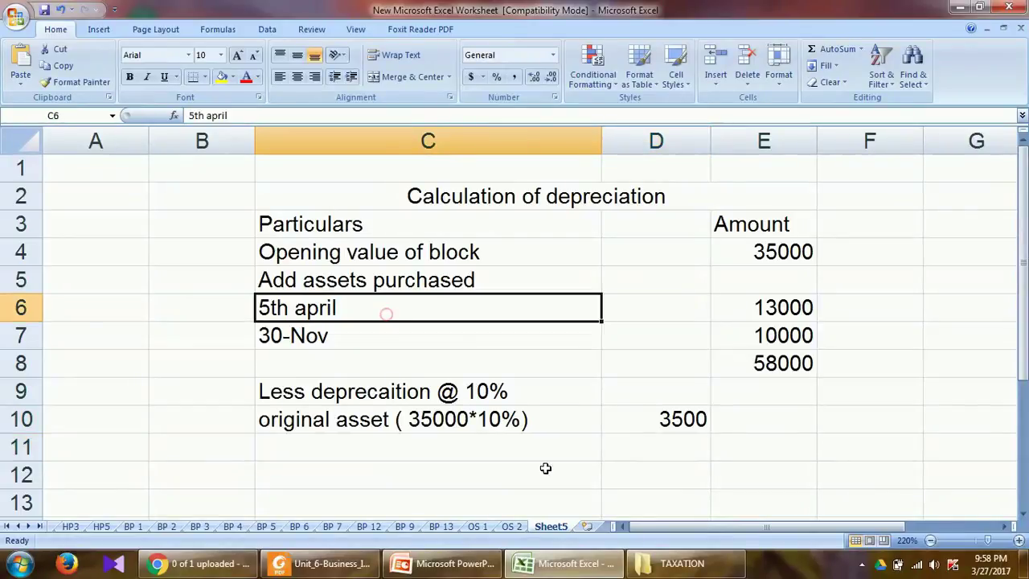
left_click(395, 447)
left_click(395, 447)
type("5")
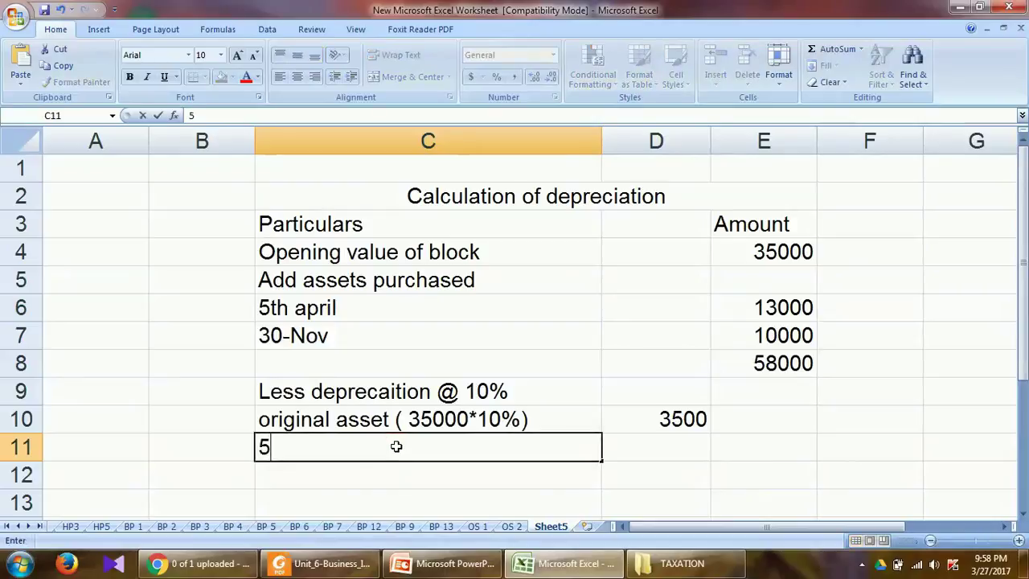
type("th april ")
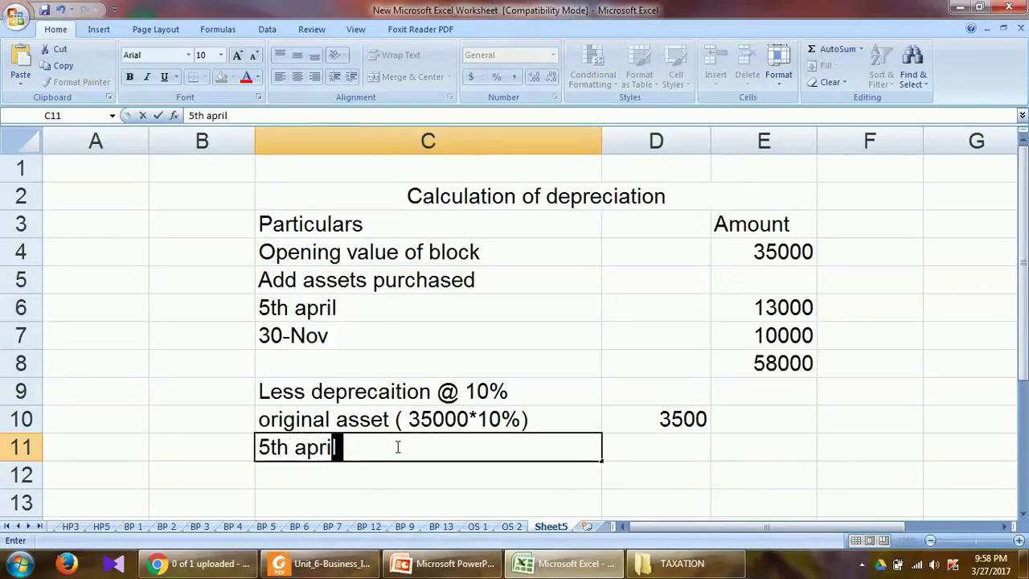
type("(")
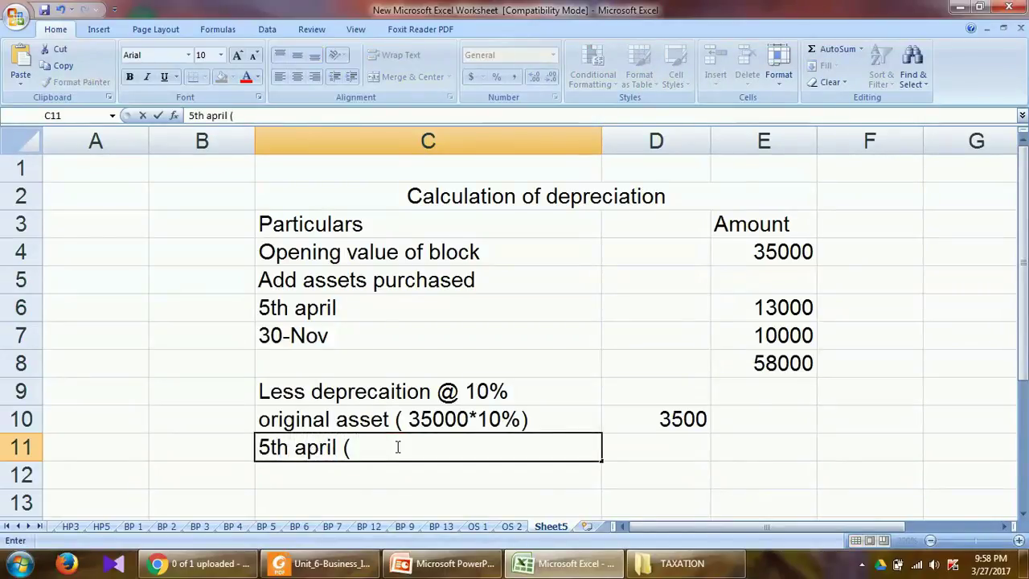
type(" 13000")
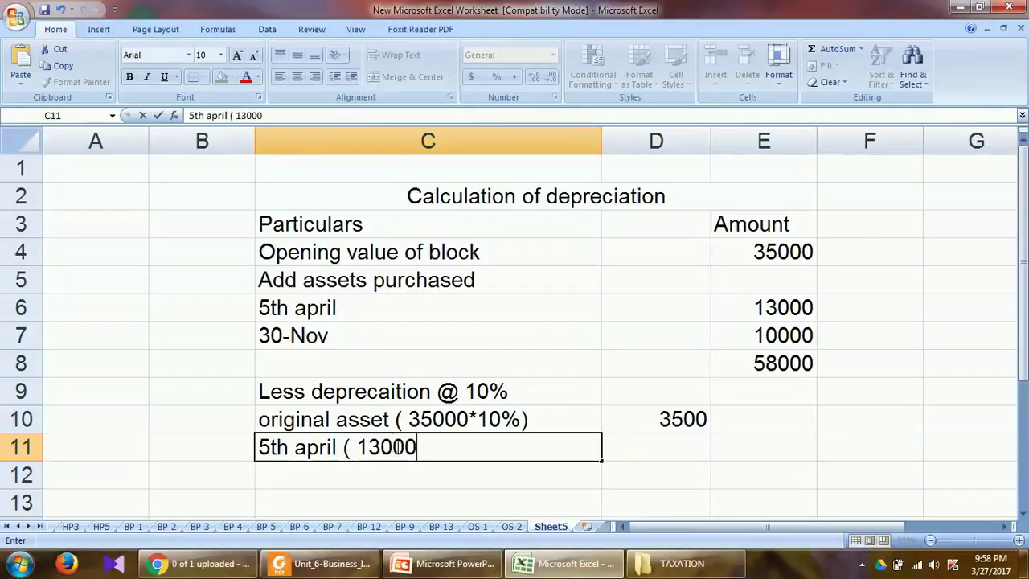
type("*1")
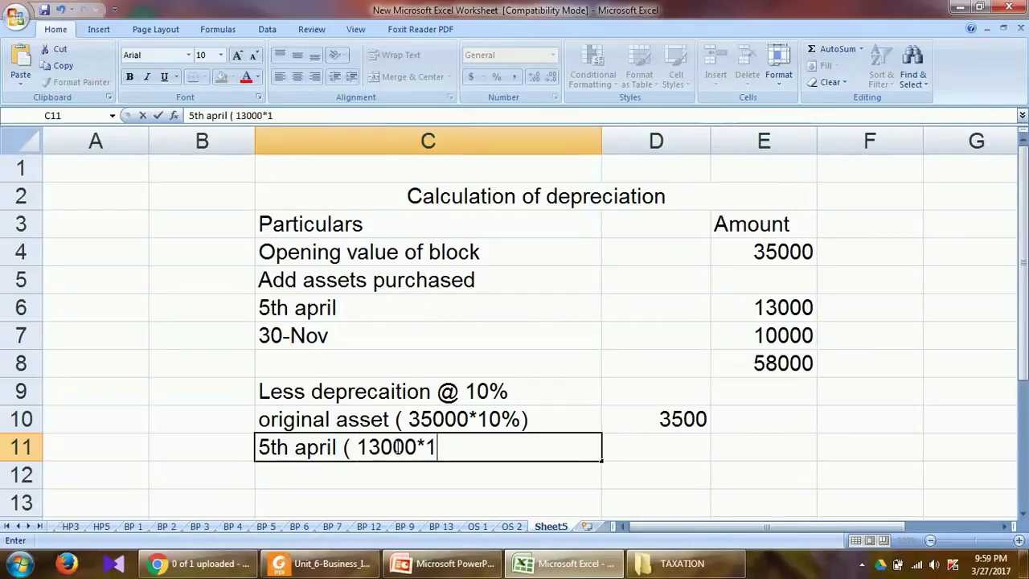
type("0%")
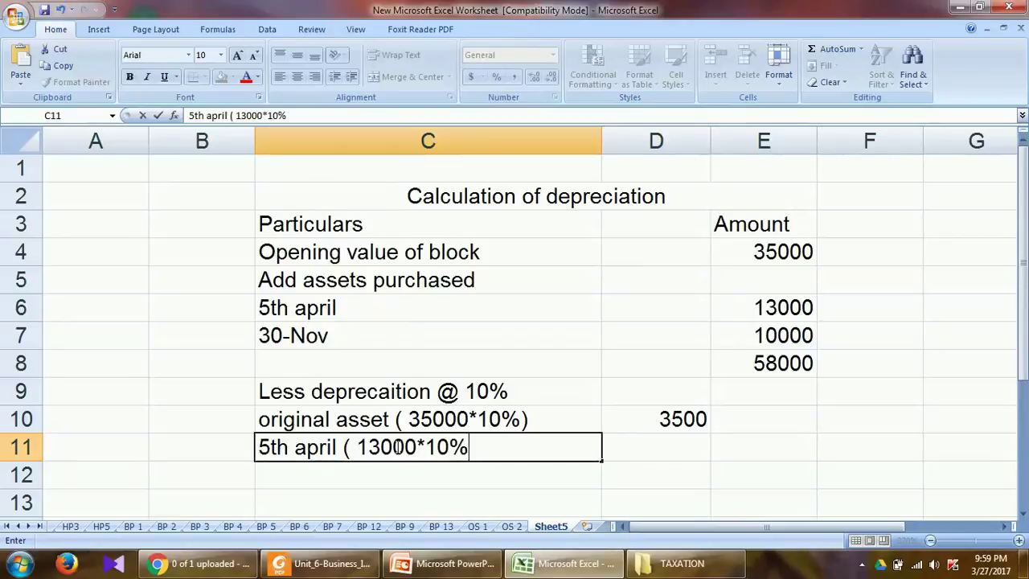
type(")")
key("Tab")
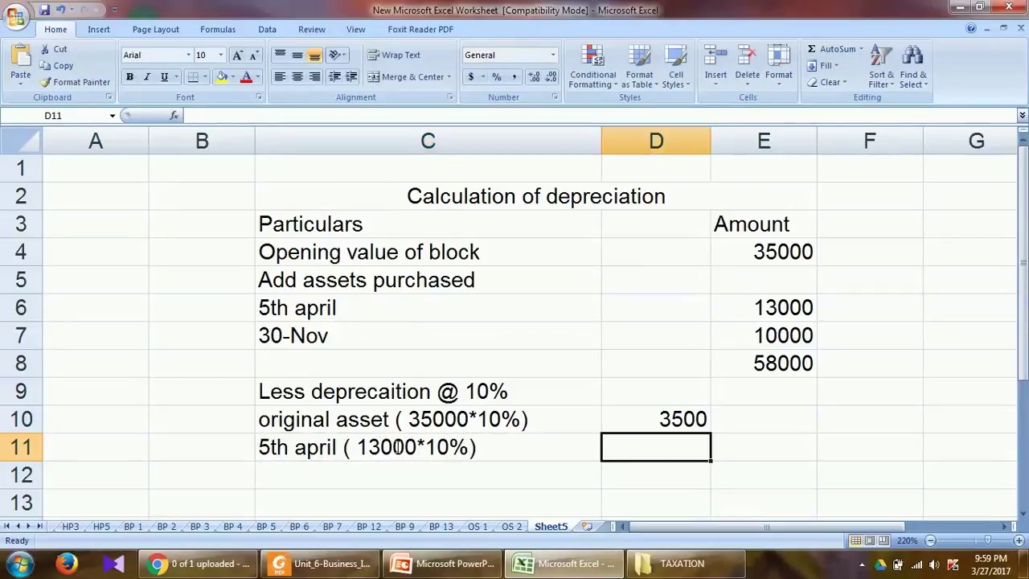
type("1300")
key("Return")
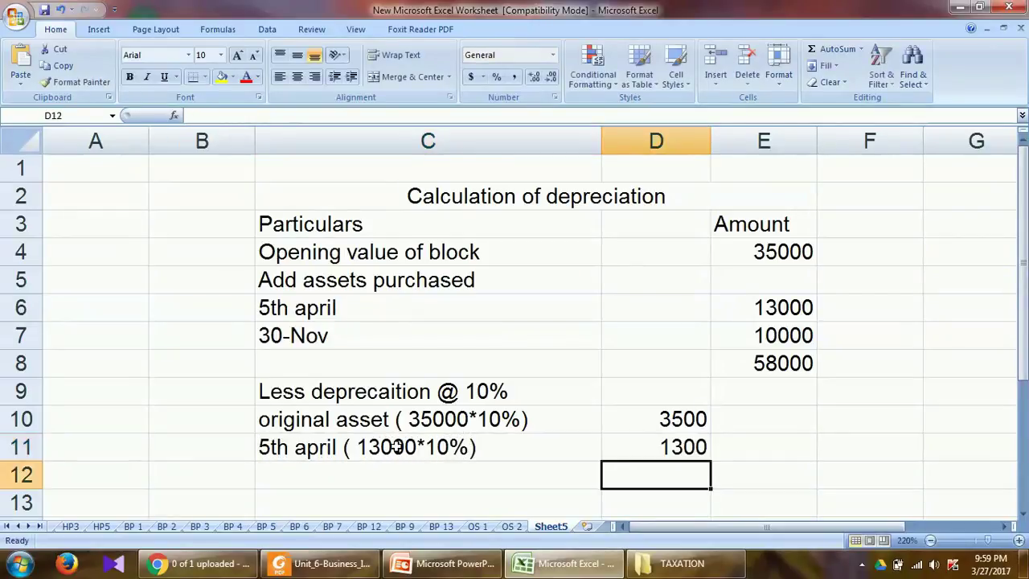
key("Left")
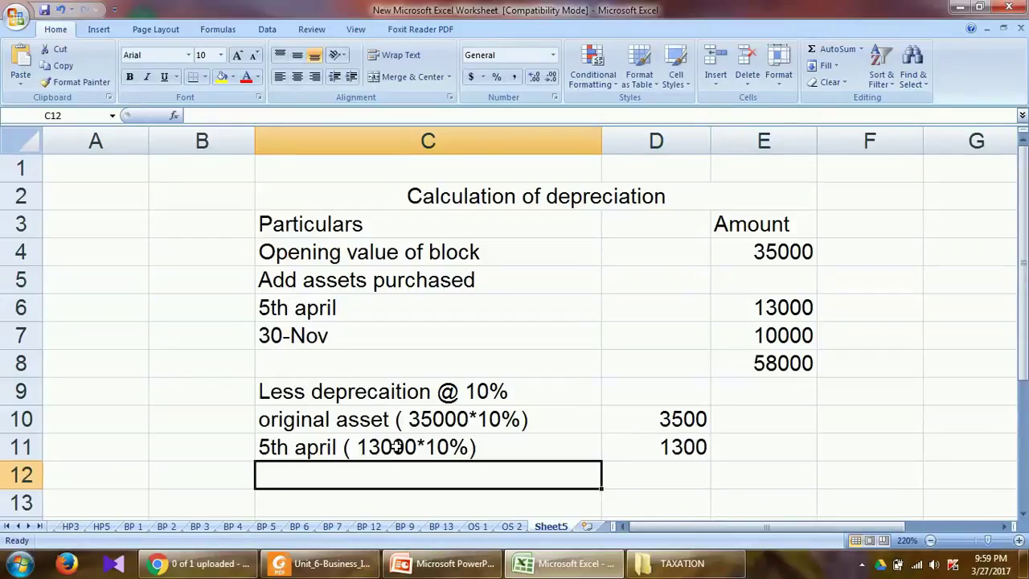
Step: Type '30th Nov ( 10000*10%' into C12
type("30")
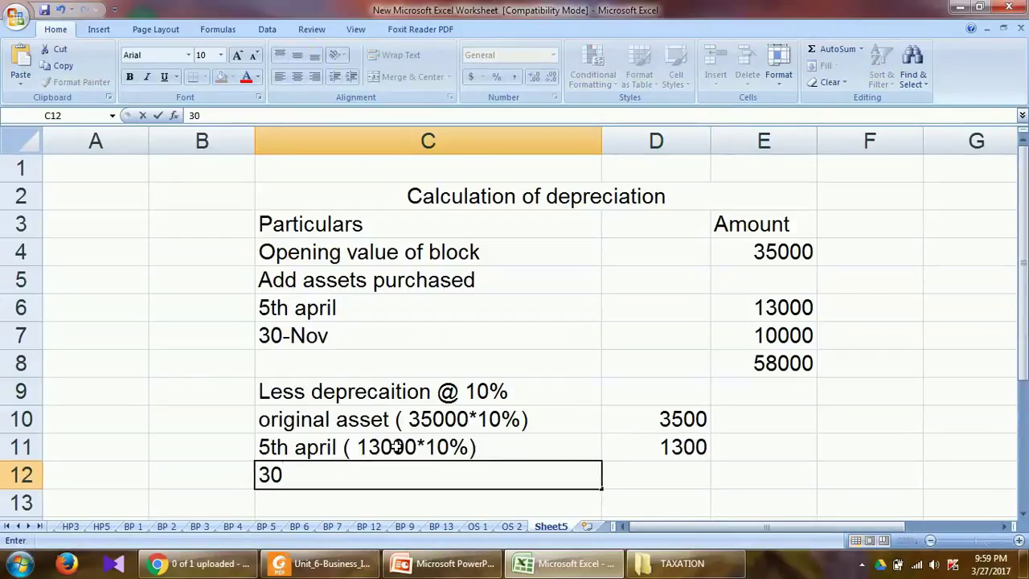
type("th Nov ( ")
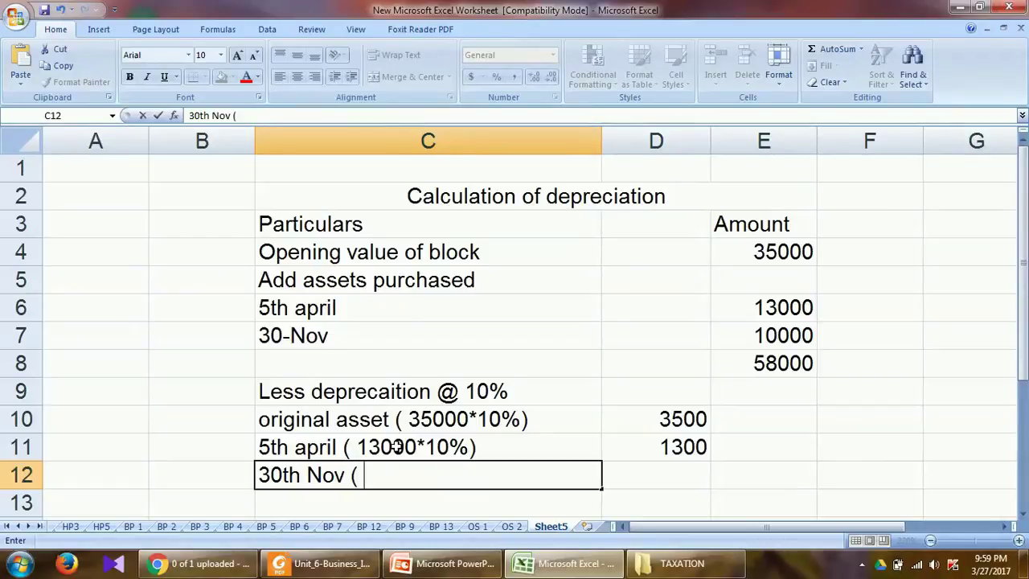
type("10000")
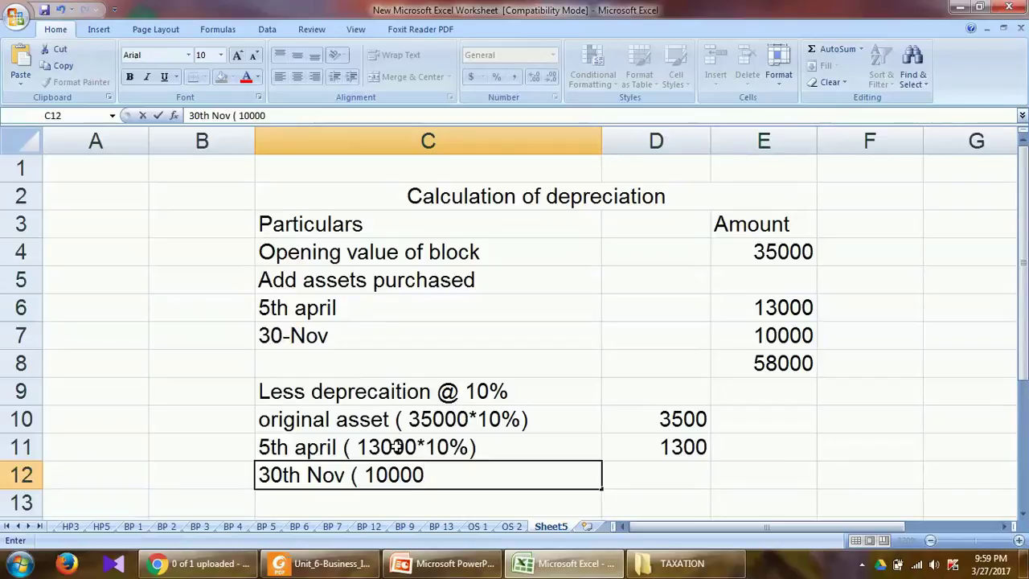
type("*10")
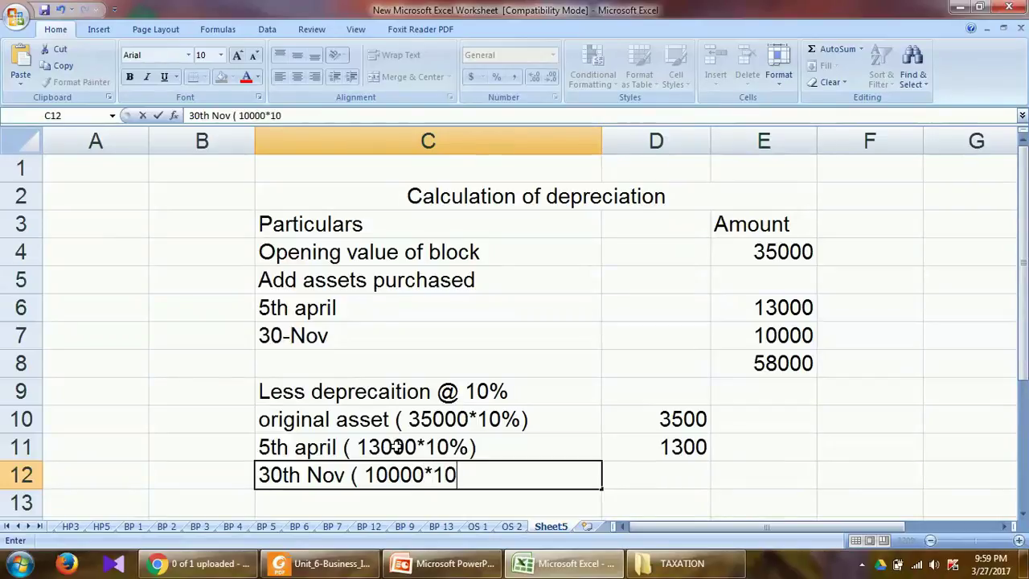
type("%")
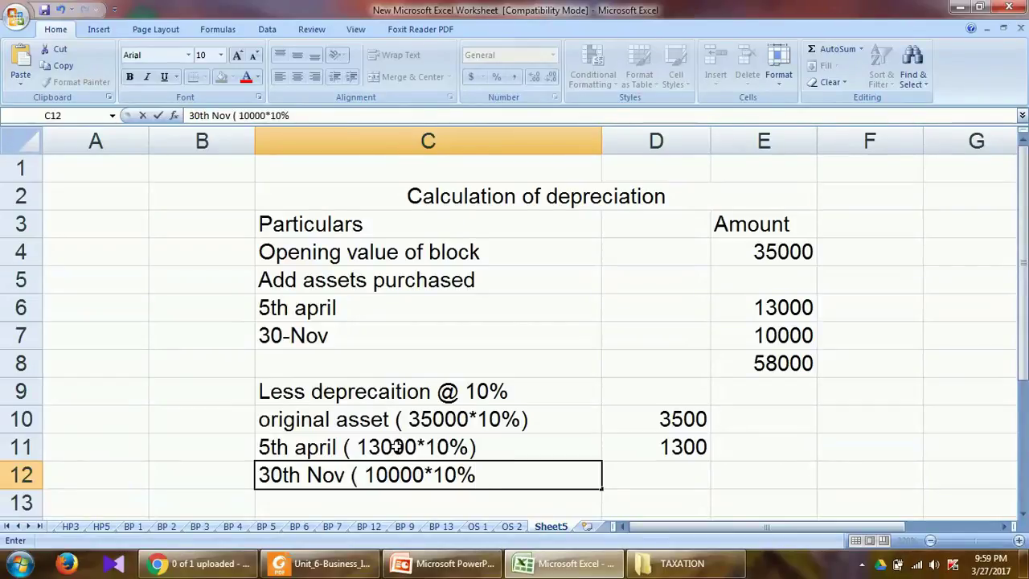
left_click(445, 563)
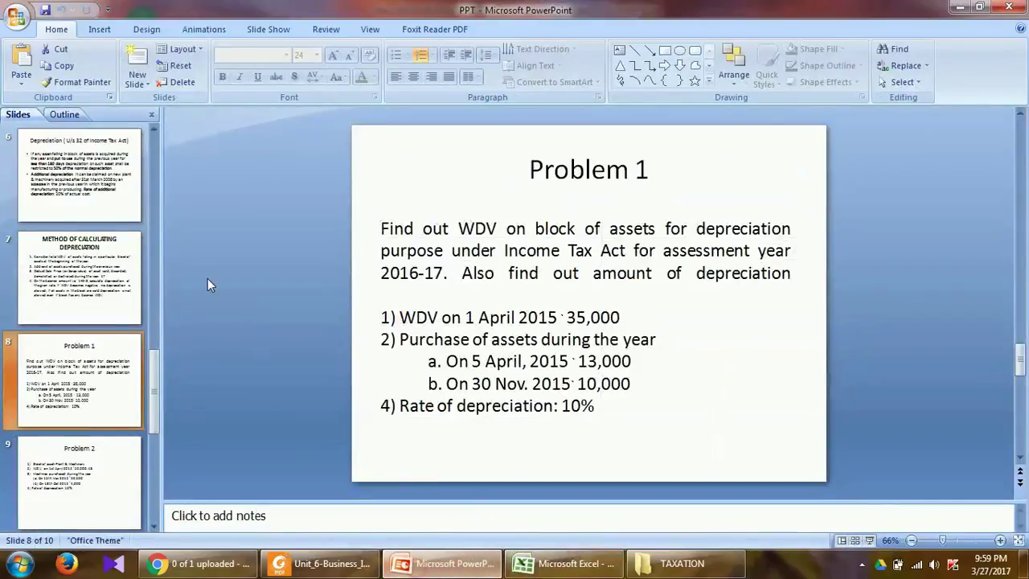
left_click(80, 175)
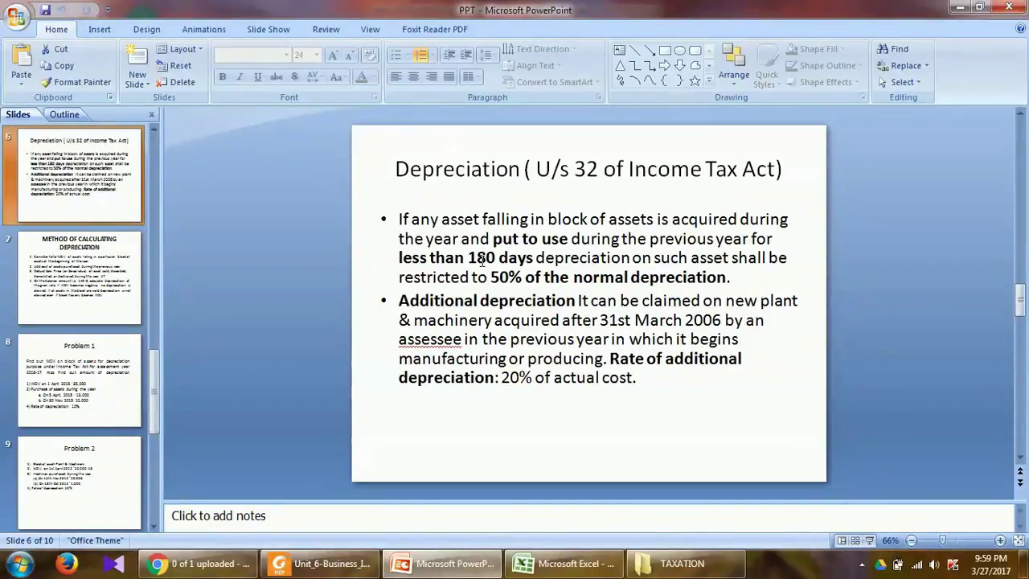
mouse_move(489, 268)
left_mouse_down()
mouse_move(631, 262)
mouse_move(597, 274)
mouse_move(679, 291)
left_mouse_up()
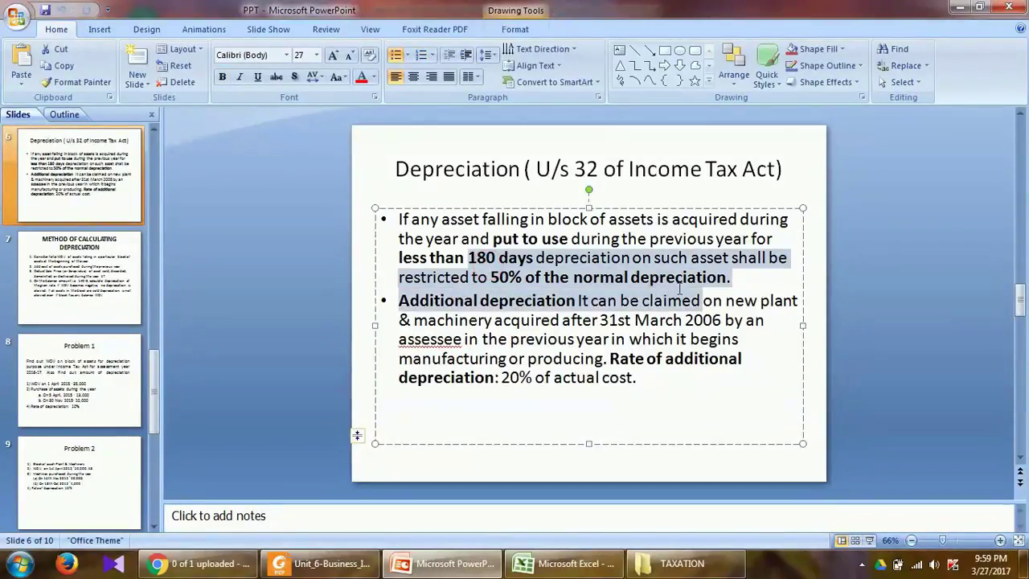
left_click(572, 563)
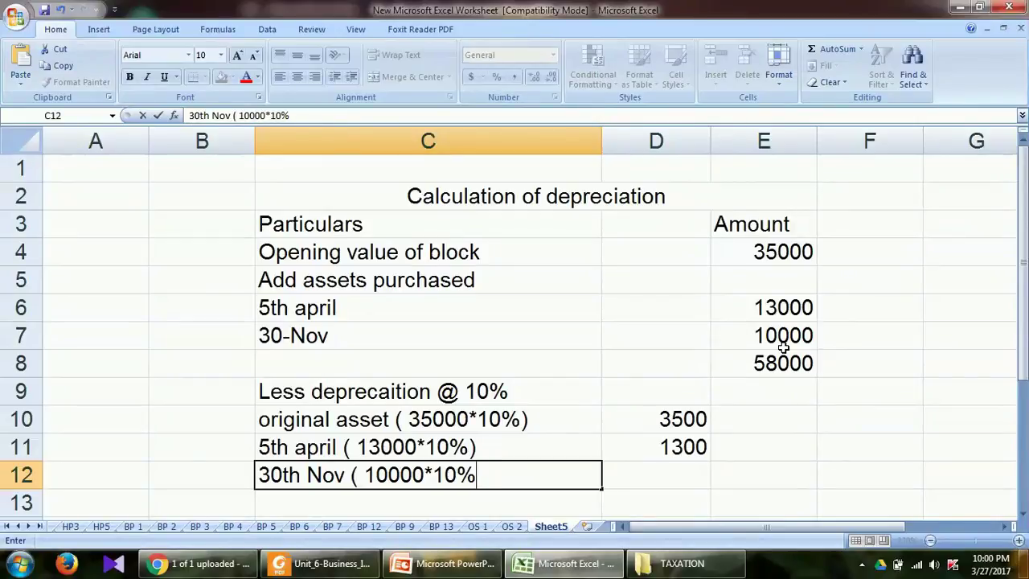
Step: Change the 30th Nov rate to 5% and enter 500 depreciation in D12
key("BackSpace")
key("BackSpace")
key("BackSpace")
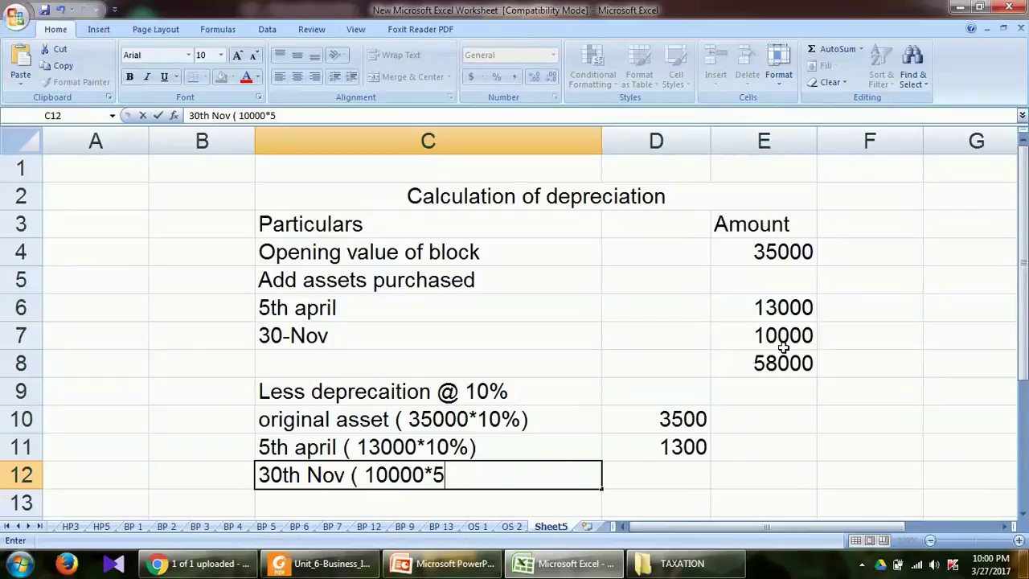
type("%)")
key("Tab")
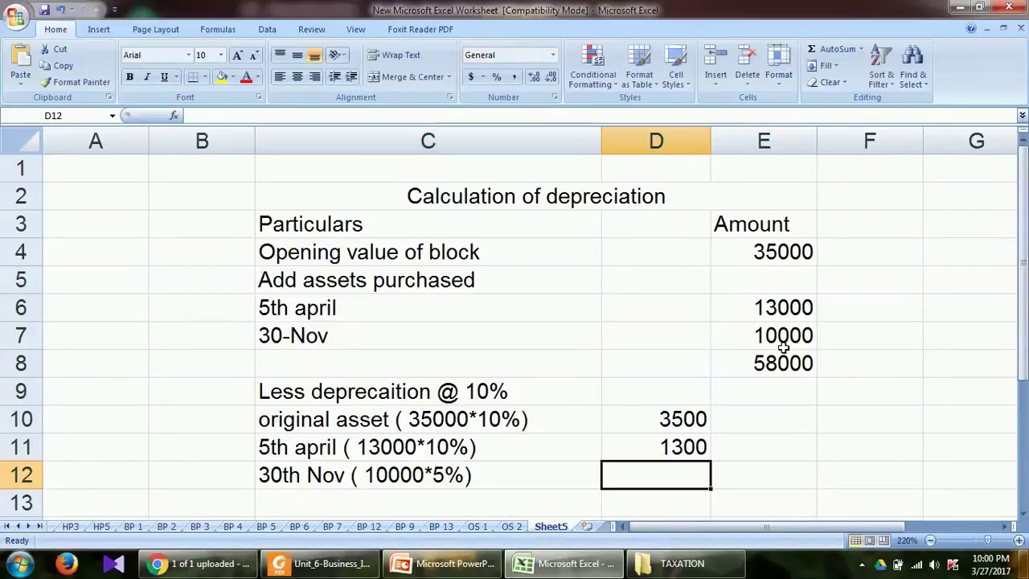
type("500")
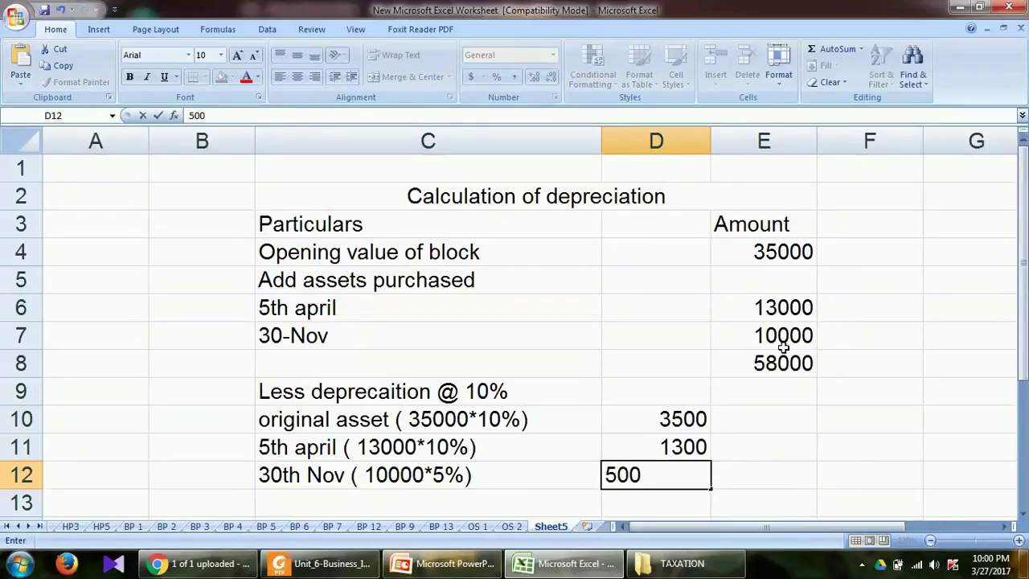
key("Return")
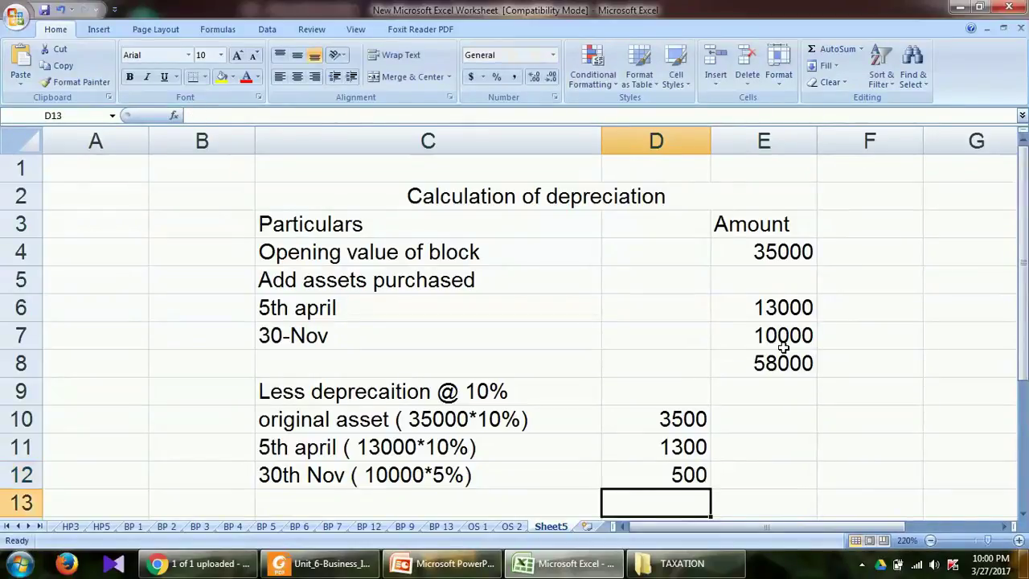
Step: Total the three depreciation amounts with =SUM(D10:D12) in E12, giving 5300
left_click(805, 471)
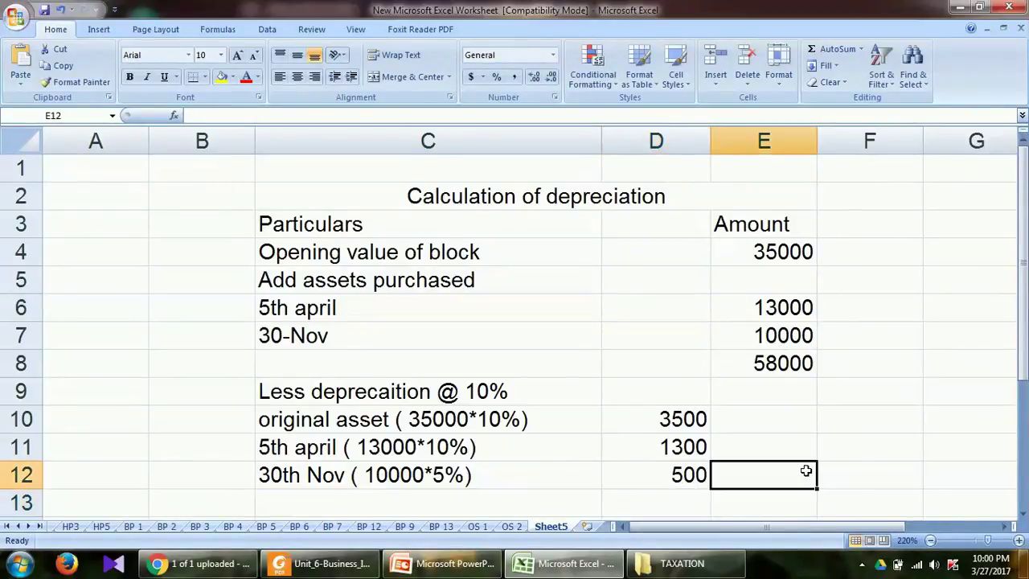
type("=s")
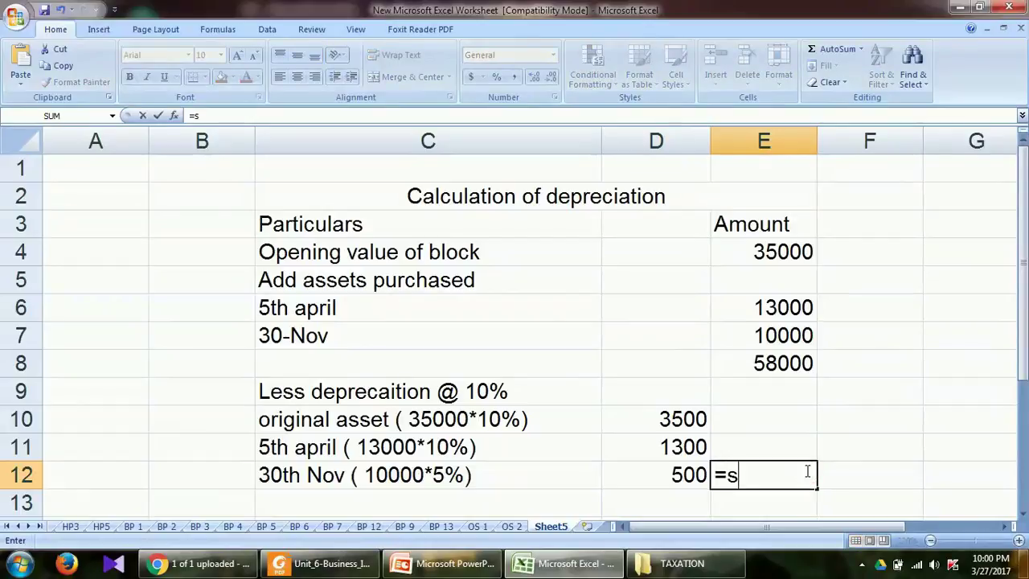
type("um(")
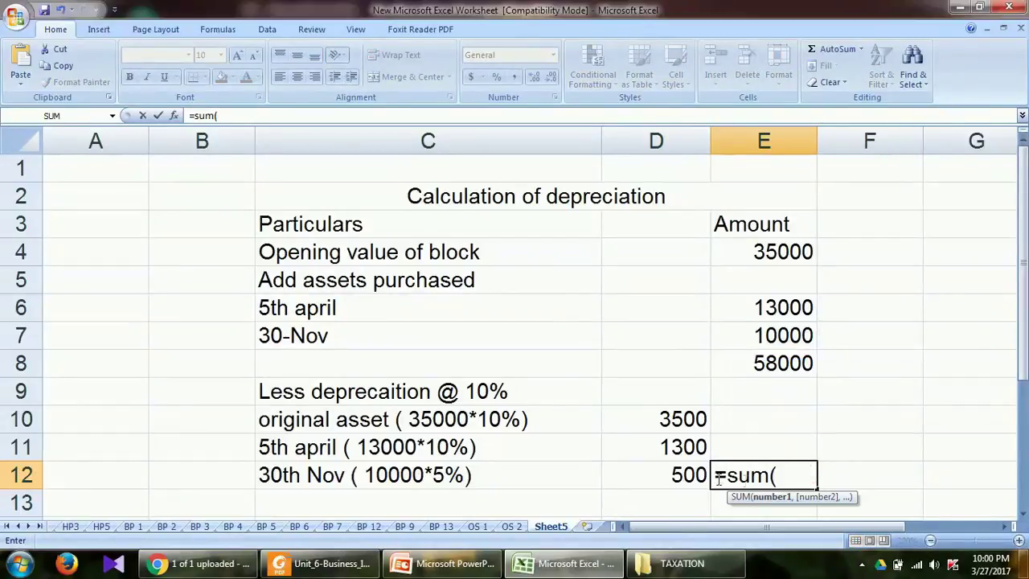
left_click_drag(665, 418, 675, 473)
type(")")
key("Return")
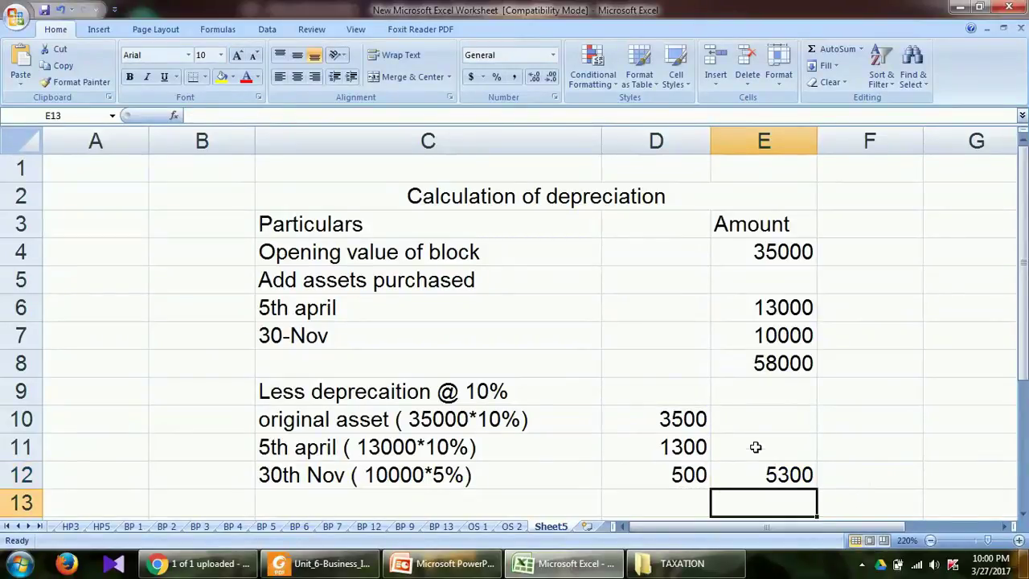
scroll(756, 443, "down", 2)
scroll(771, 430, "up", 1)
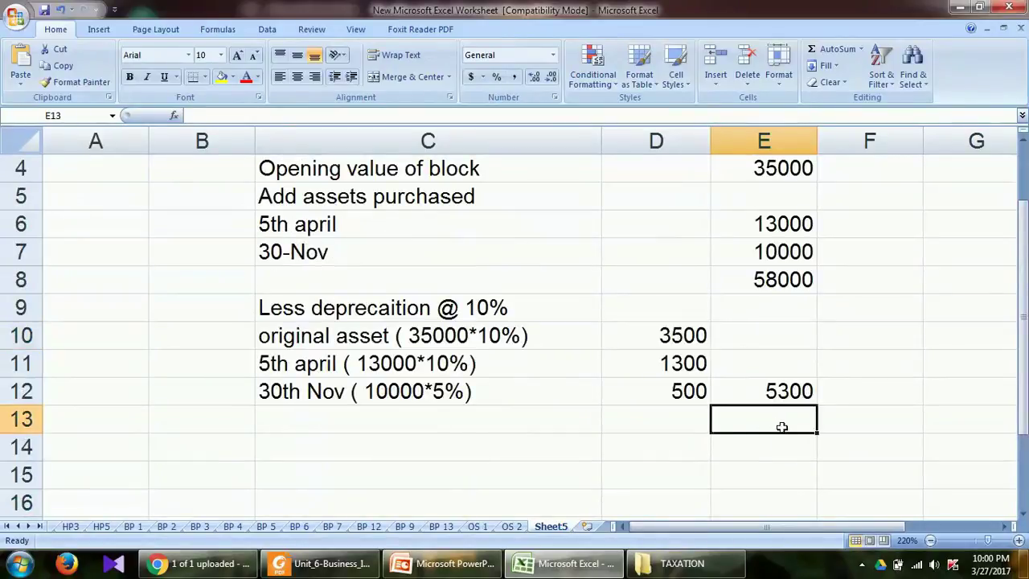
Step: Enter =E8-E12 in E14 for a closing value of 52700
left_click(783, 445)
type("=")
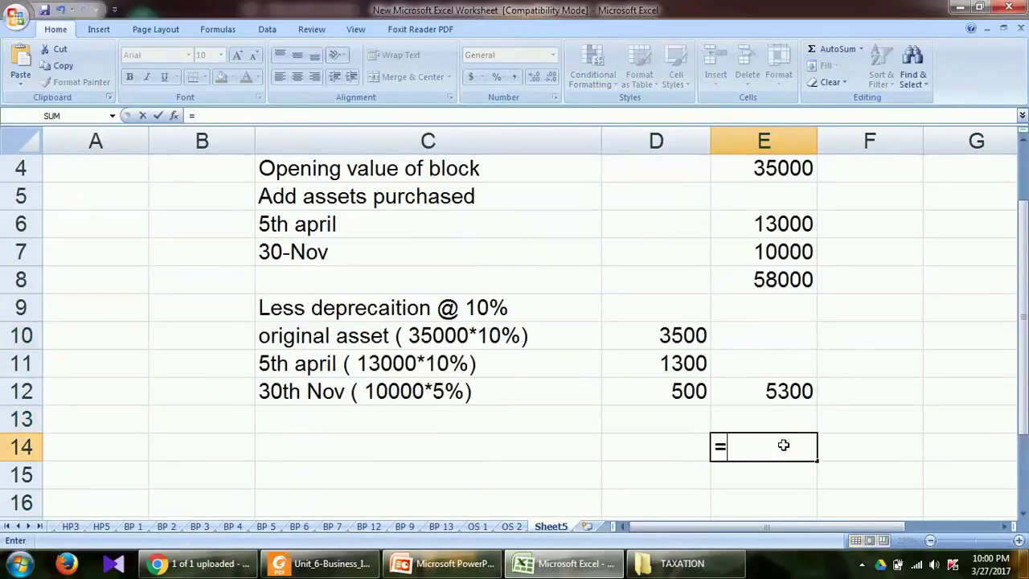
left_click(772, 252)
left_click(771, 280)
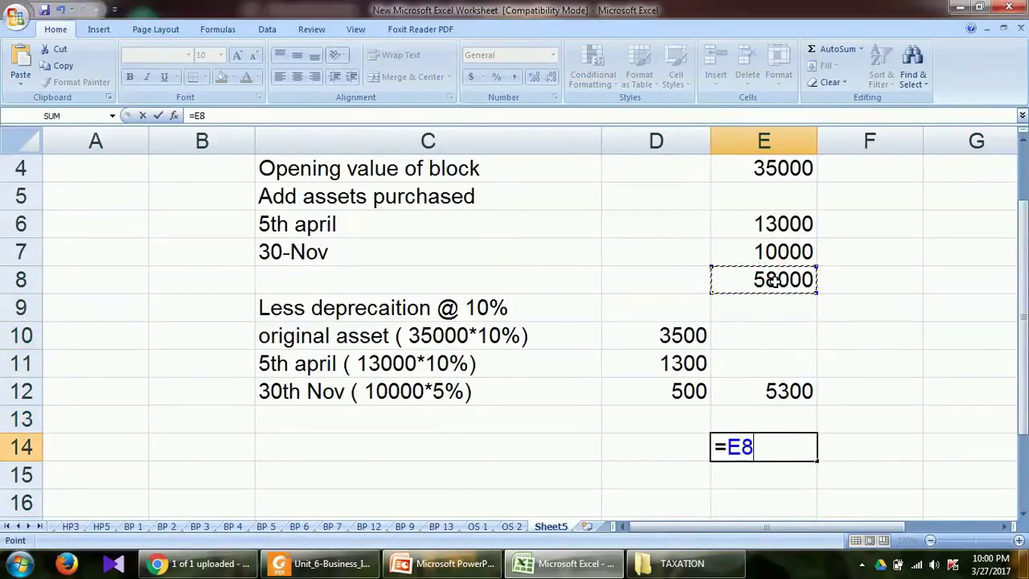
type("-")
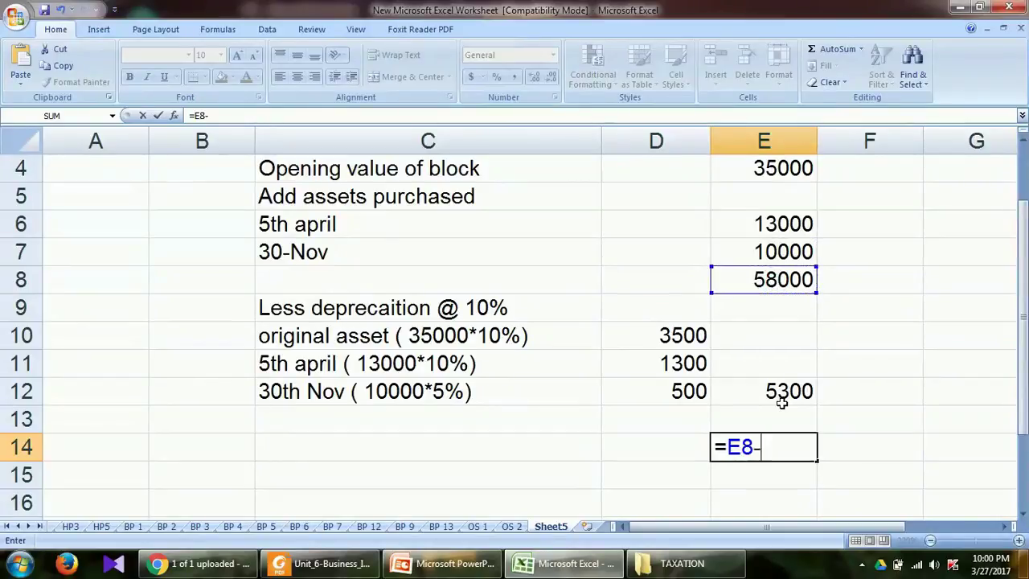
left_click(792, 392)
key("Return")
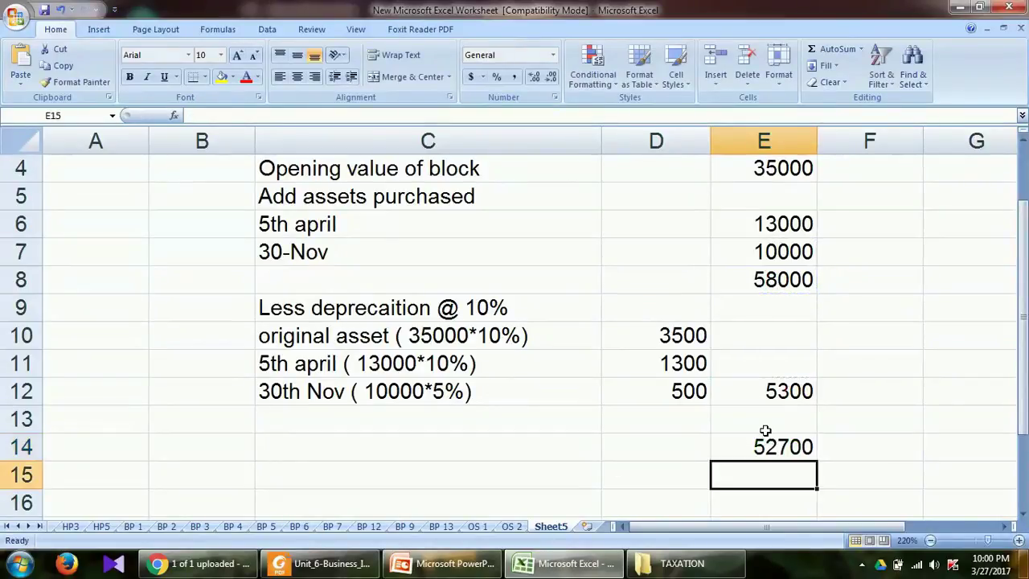
Step: Label C14 'Closing WDV'
left_click(491, 452)
type("C")
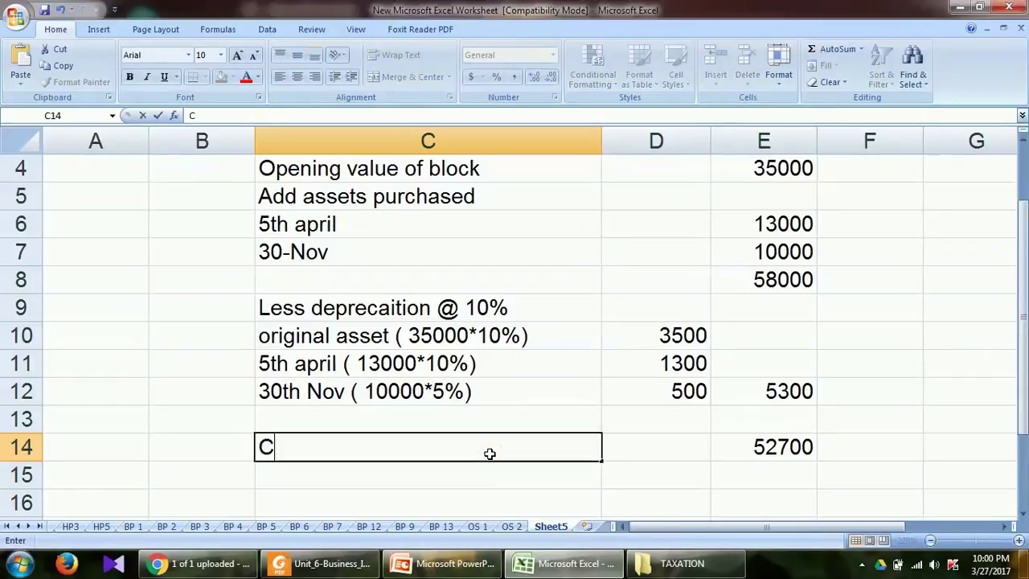
type("losing WDV")
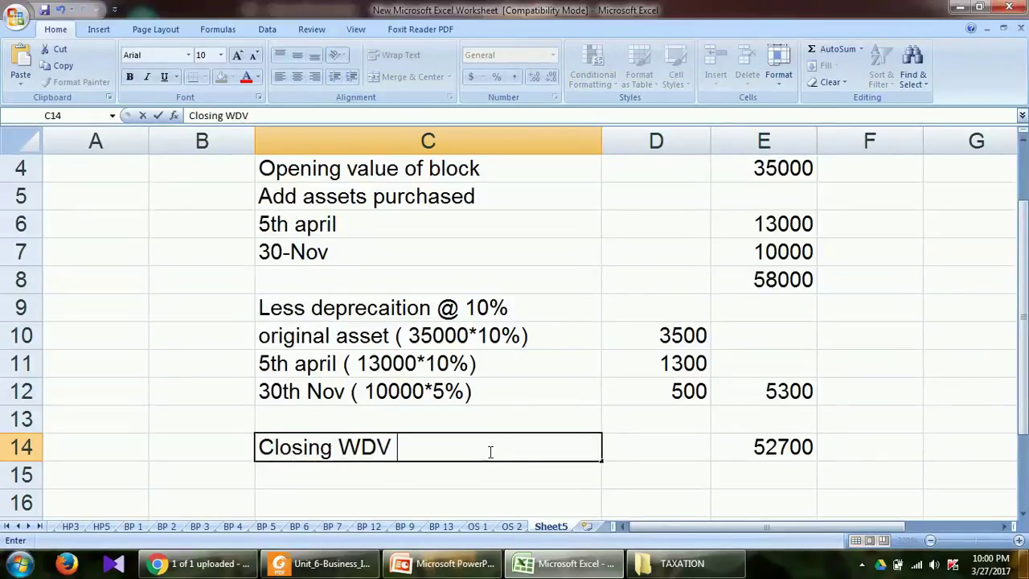
left_click(733, 449)
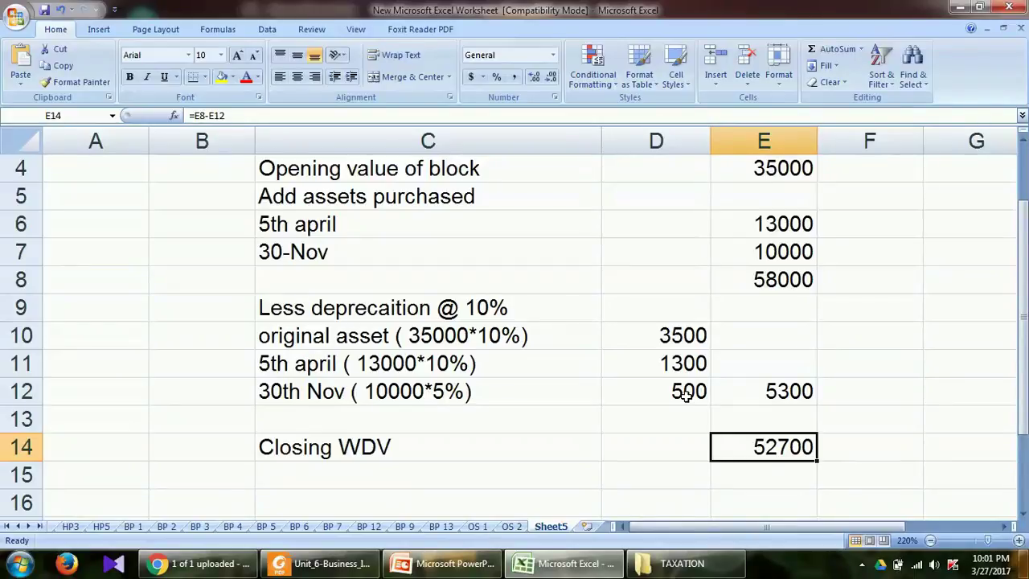
scroll(685, 393, "up", 1)
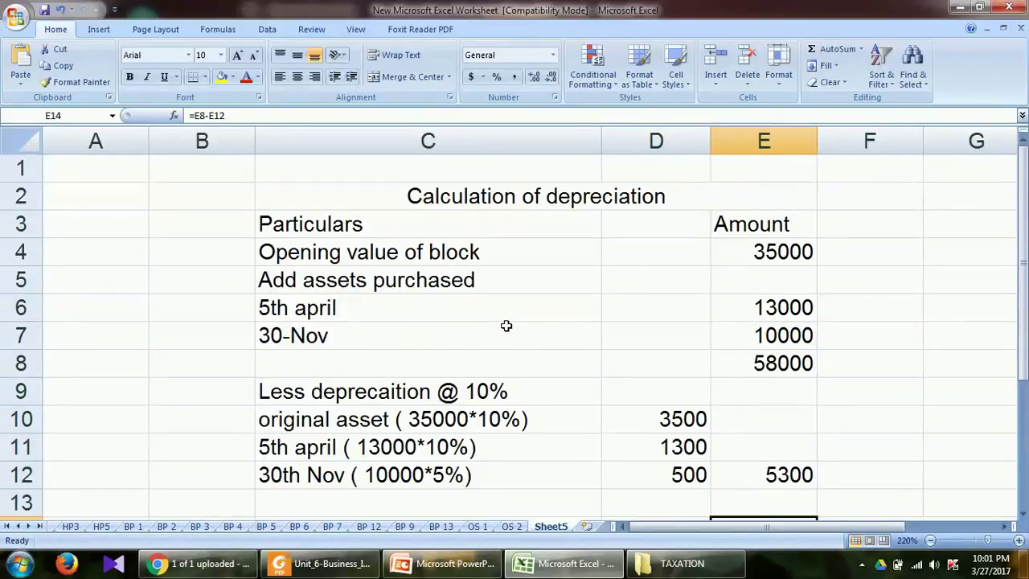
scroll(505, 326, "down", 1)
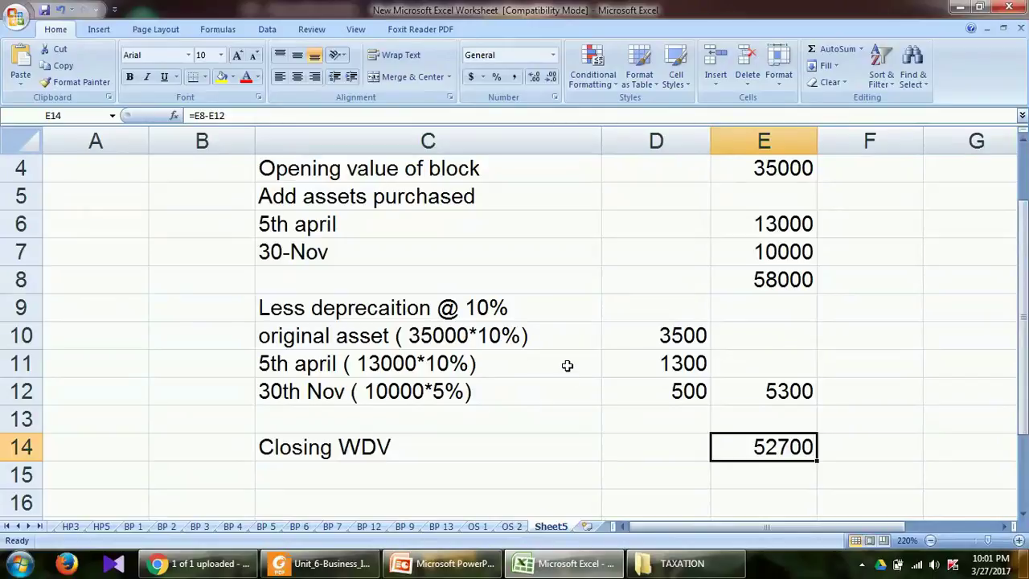
left_click(786, 395)
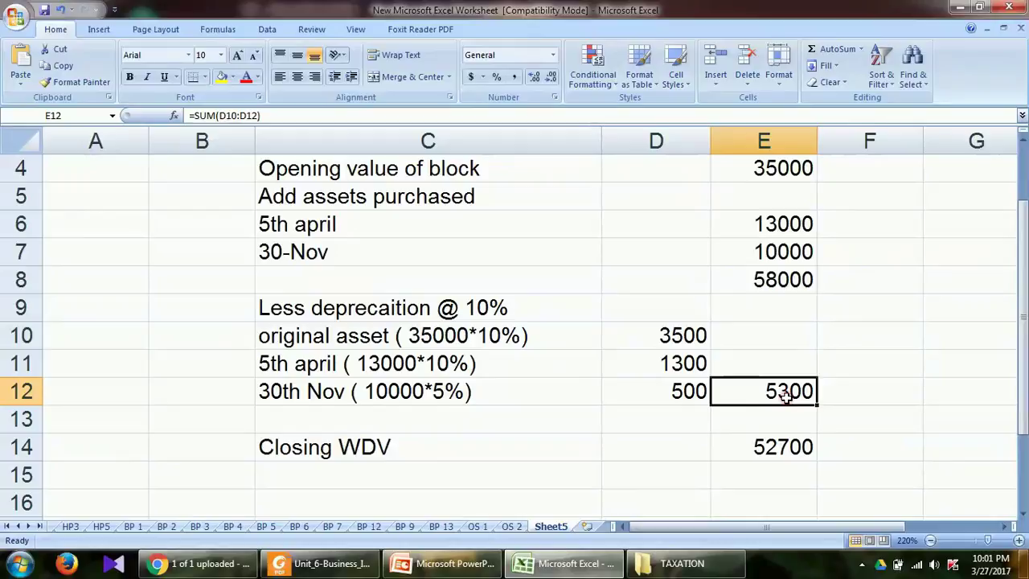
left_click(792, 281)
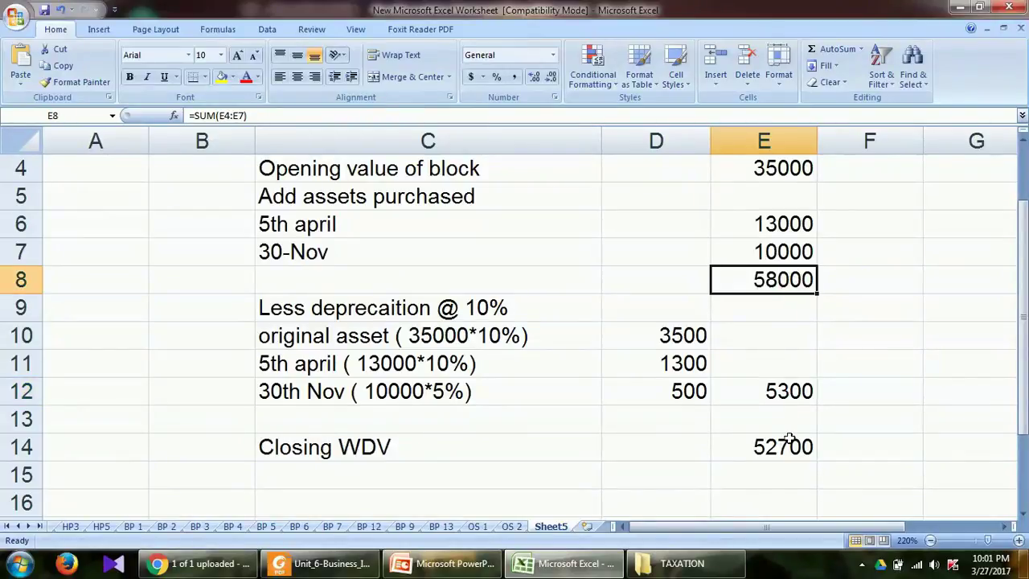
left_click_drag(322, 448, 737, 442)
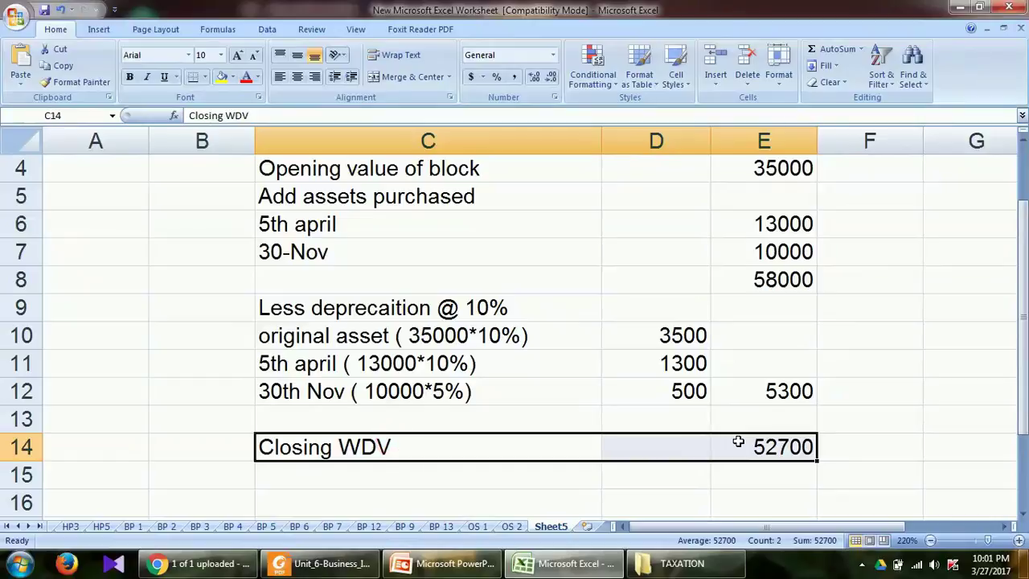